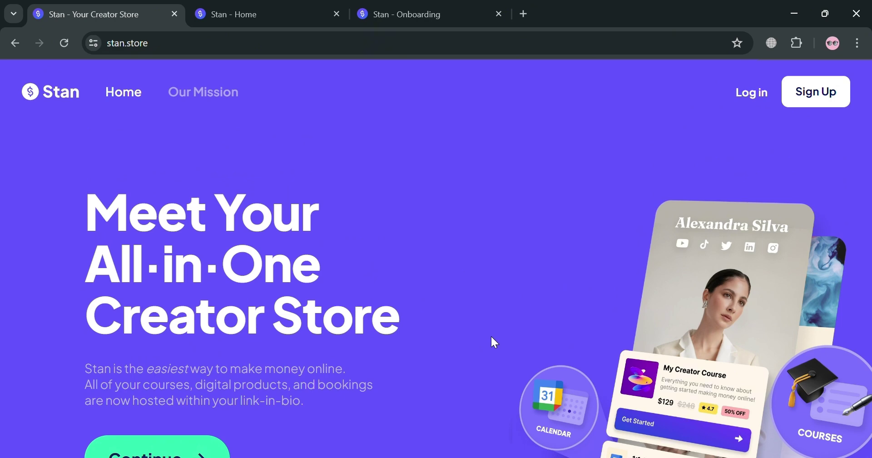
Scroll through the page, then bring up the account sign-up form.
scroll(491, 336, "down", 4)
scroll(434, 305, "up", 4)
scroll(458, 314, "down", 10)
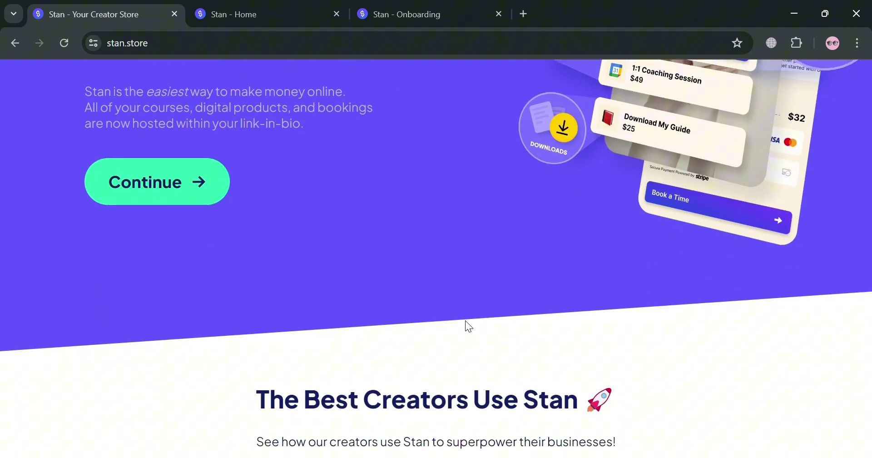
scroll(465, 321, "down", 3)
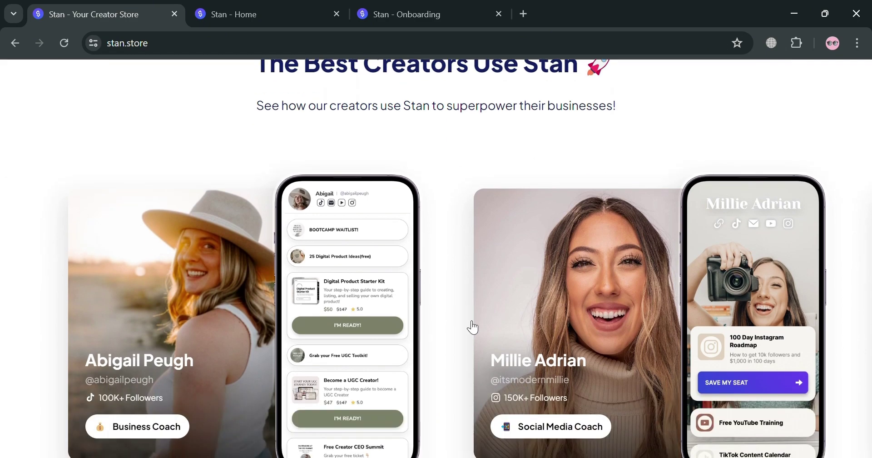
scroll(468, 323, "down", 3)
scroll(473, 326, "down", 15)
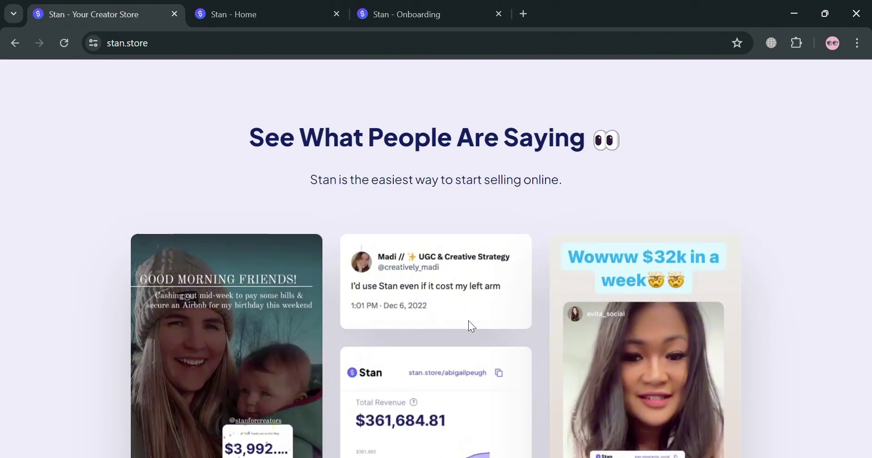
scroll(469, 321, "down", 10)
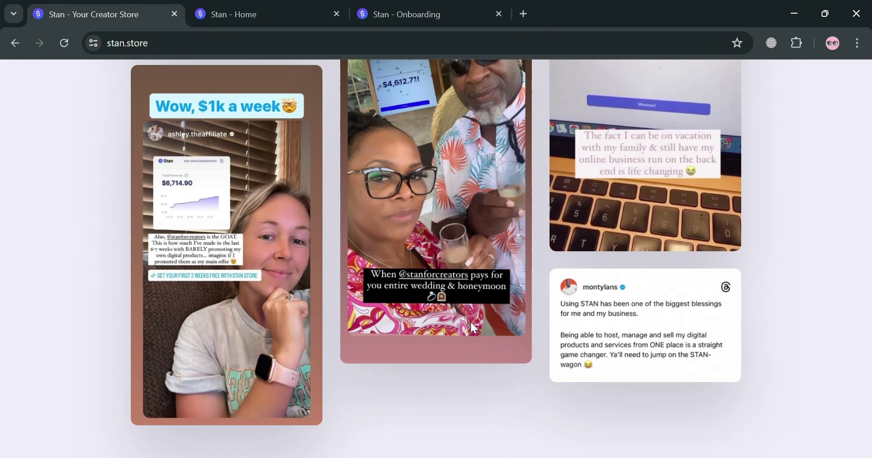
scroll(470, 322, "down", 17)
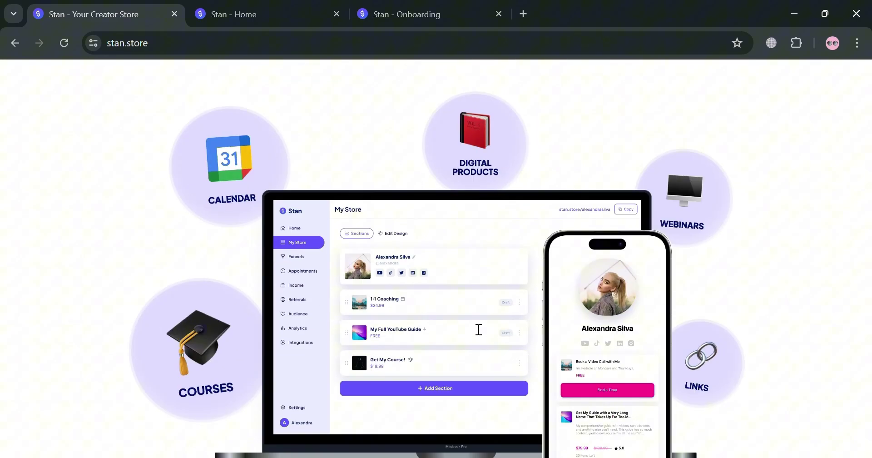
scroll(471, 323, "down", 12)
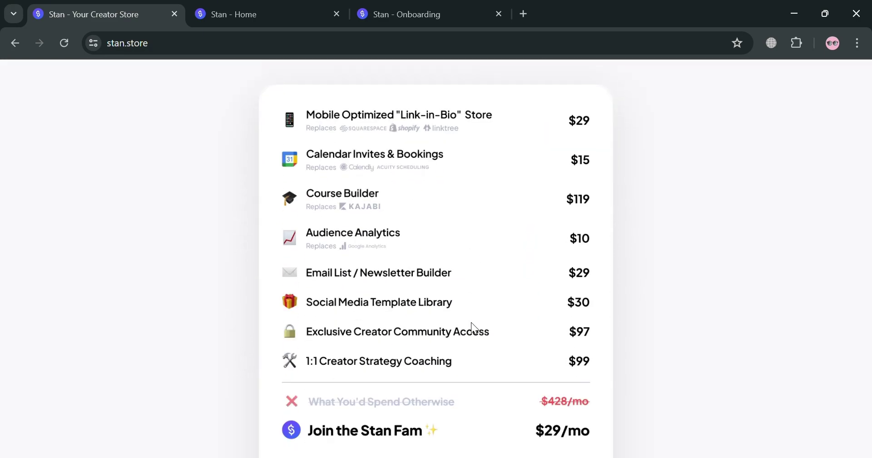
scroll(471, 323, "down", 14)
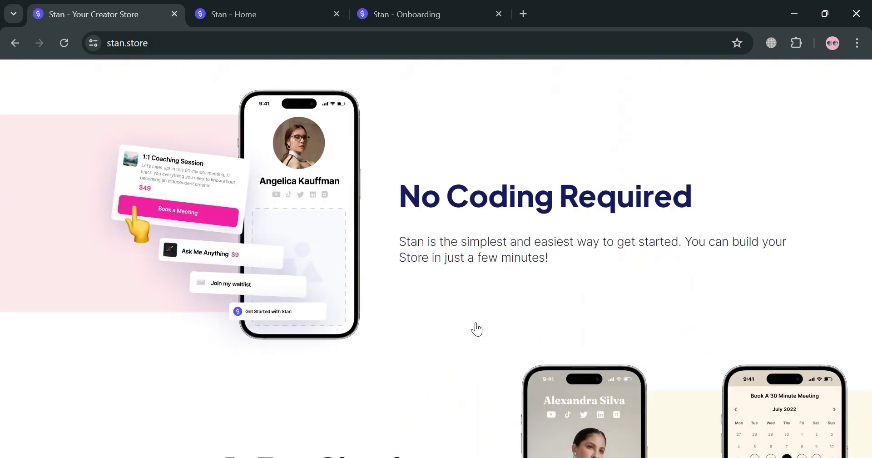
scroll(476, 328, "down", 12)
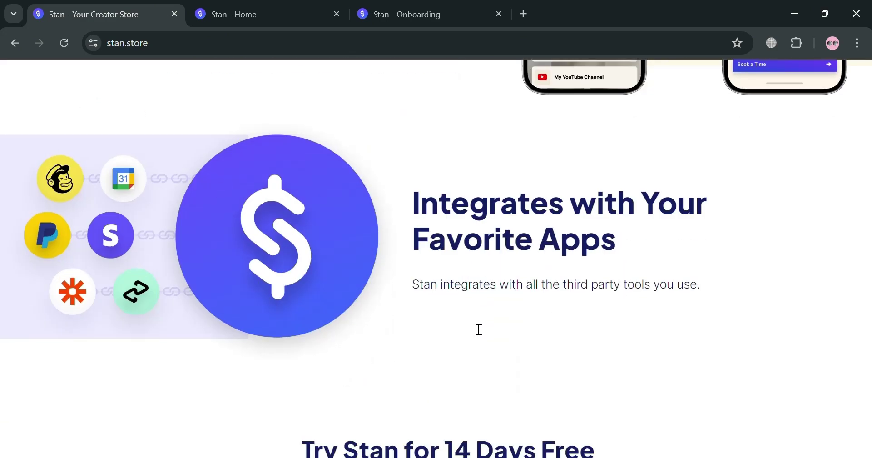
scroll(479, 330, "down", 4)
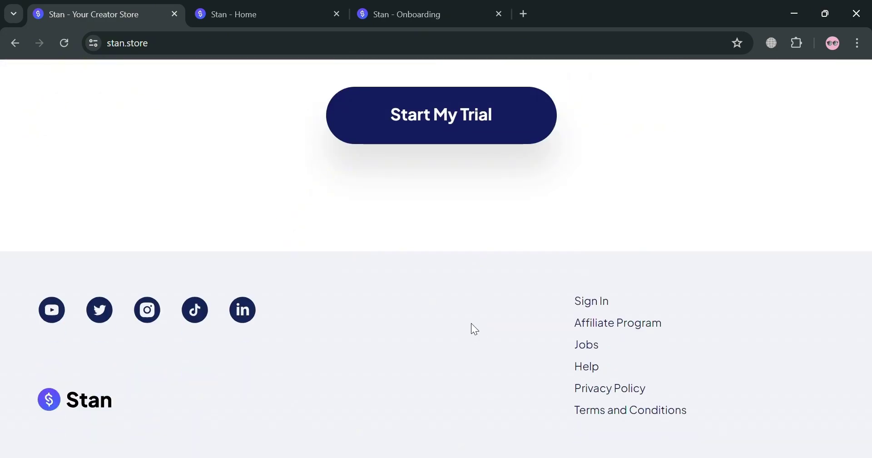
scroll(471, 324, "up", 20)
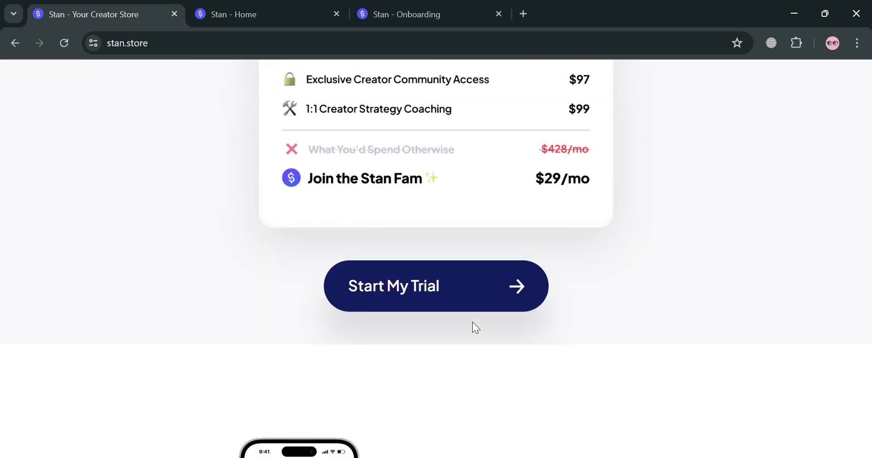
scroll(473, 321, "up", 20)
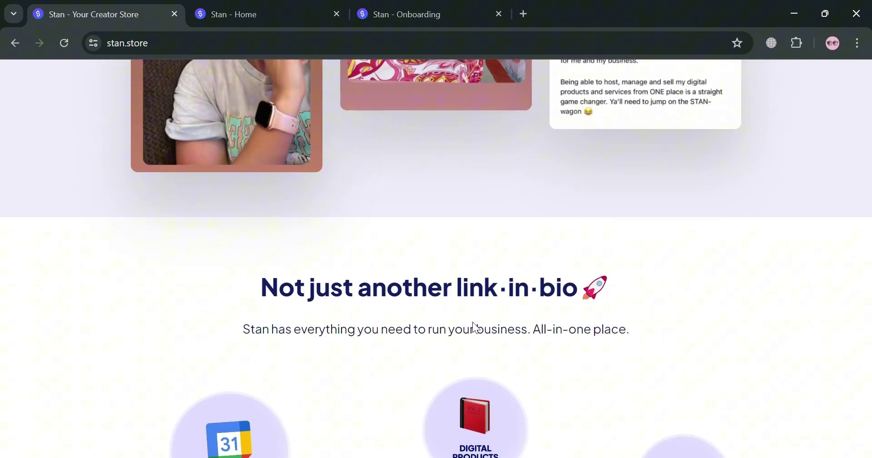
scroll(473, 323, "up", 8)
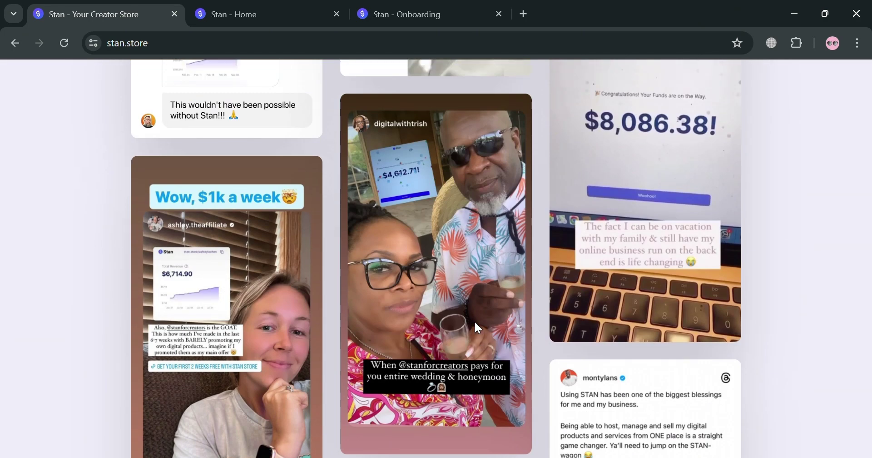
scroll(475, 320, "up", 10)
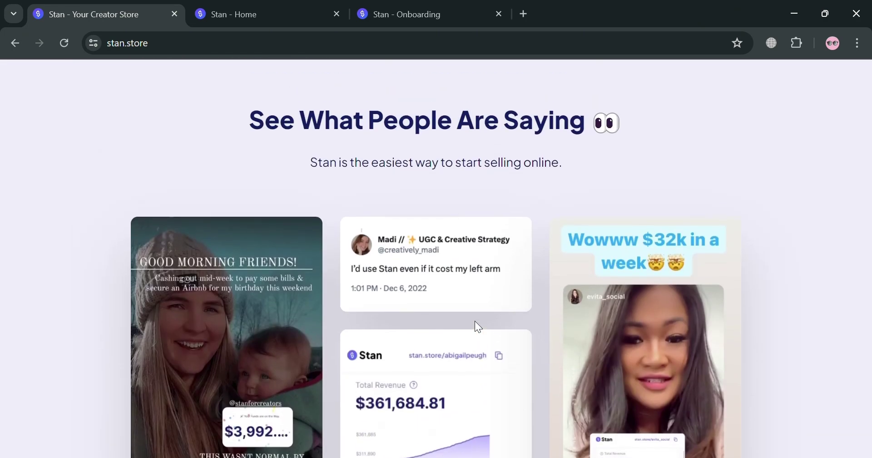
scroll(514, 374, "up", 10)
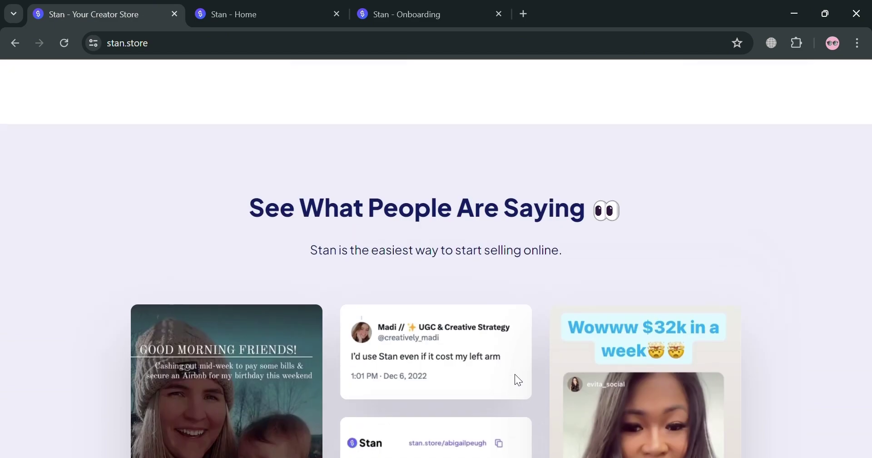
scroll(522, 380, "up", 8)
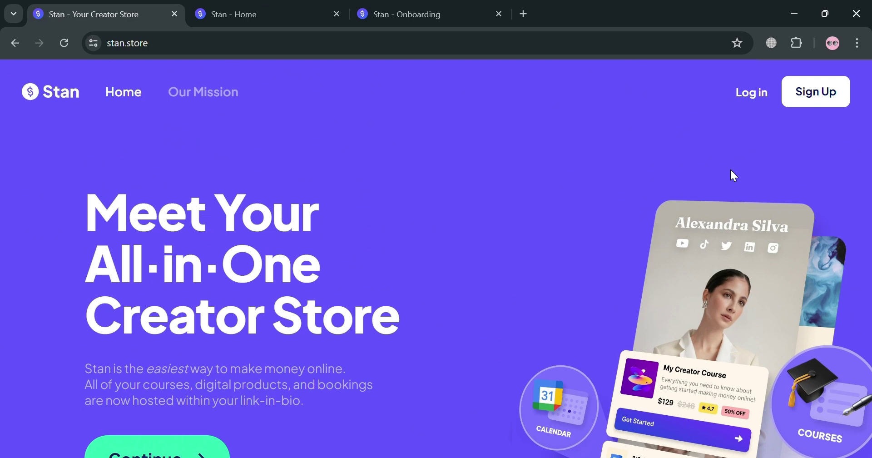
scroll(369, 292, "down", 3)
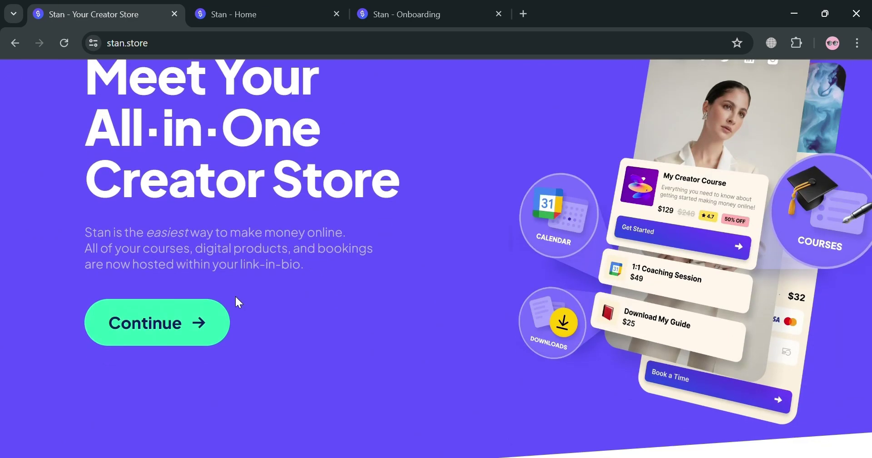
scroll(236, 301, "up", 3)
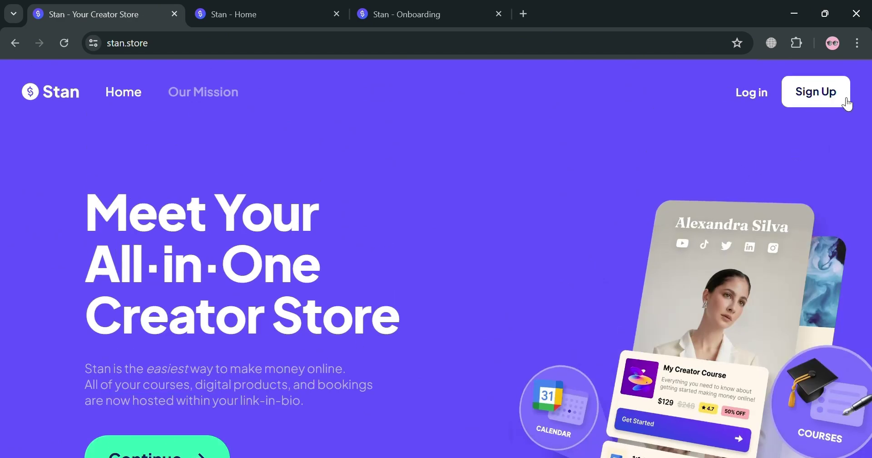
left_click(285, 13)
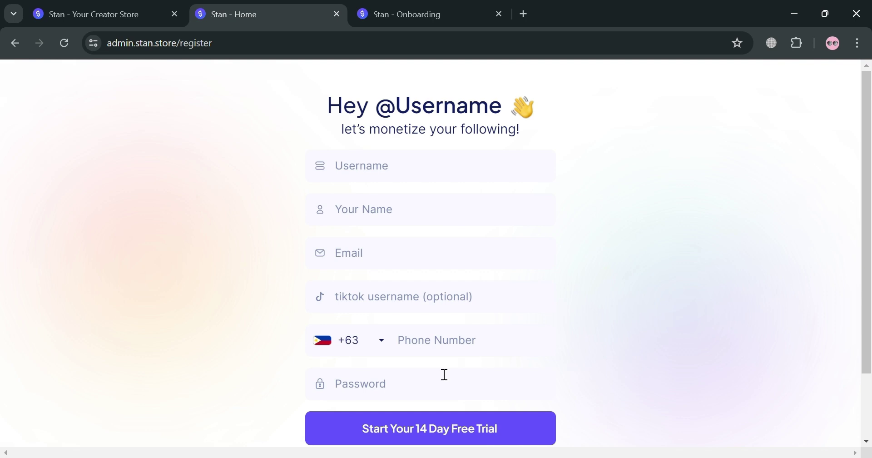
On the Pick Your Niche onboarding page, choose Education and skip the referral question.
scroll(444, 375, "down", 2)
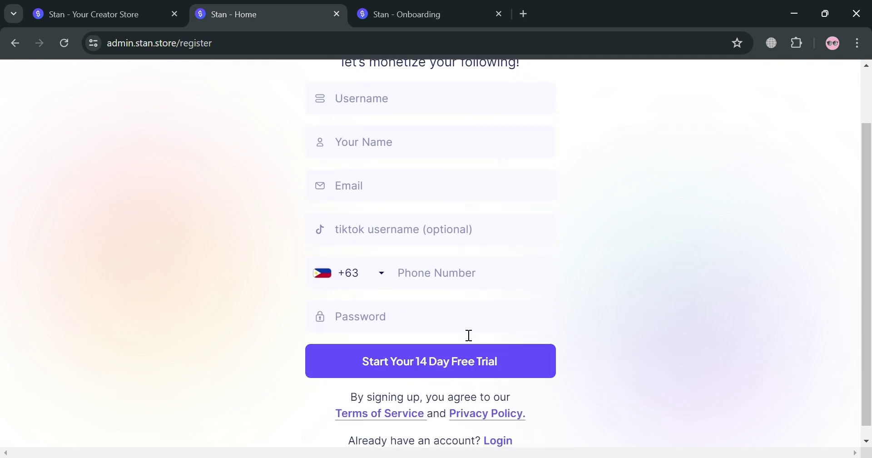
scroll(467, 334, "up", 2)
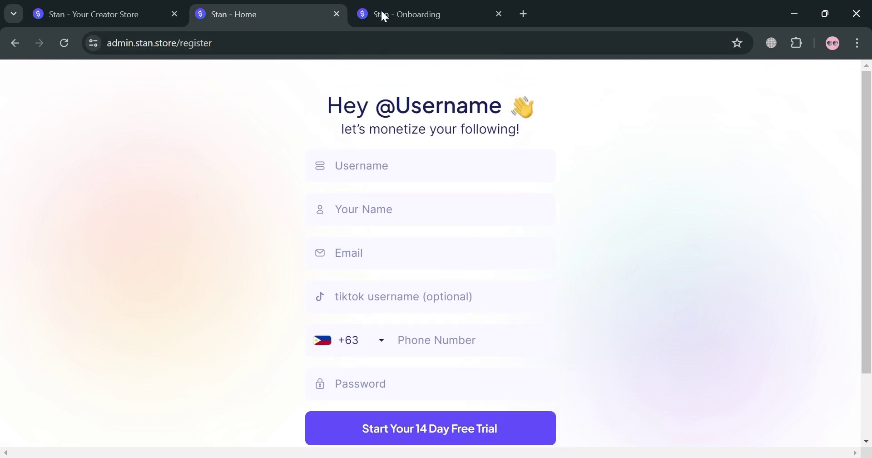
left_click(412, 7)
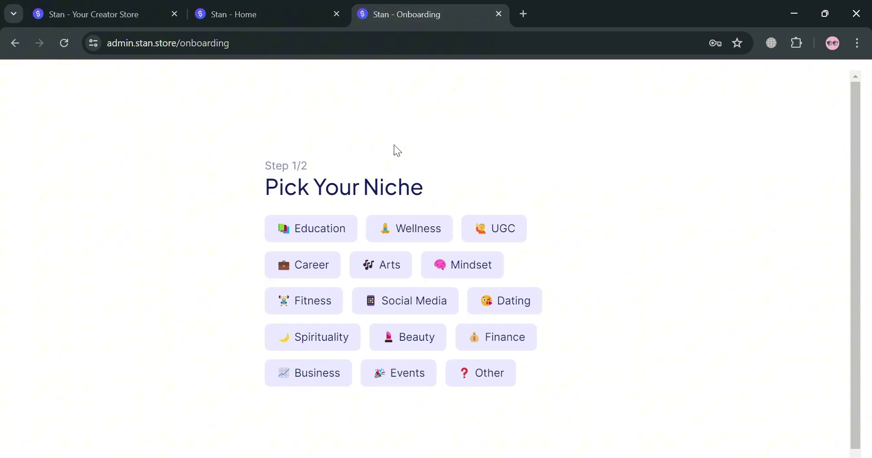
left_click(290, 243)
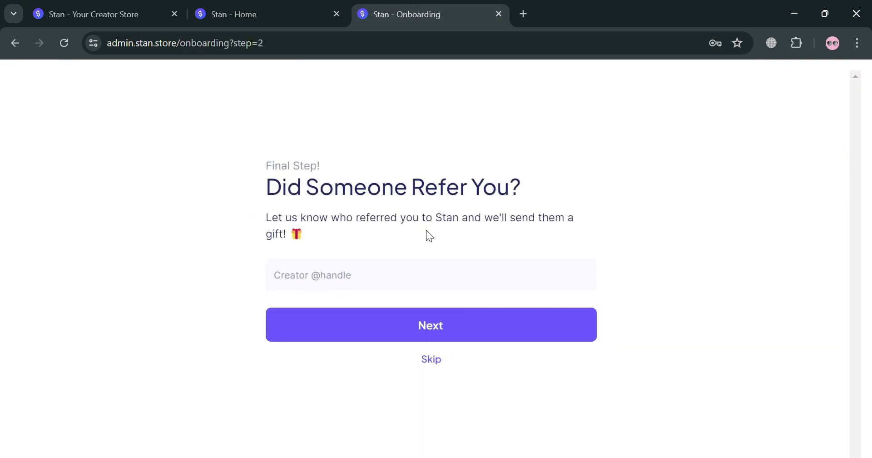
left_click(412, 280)
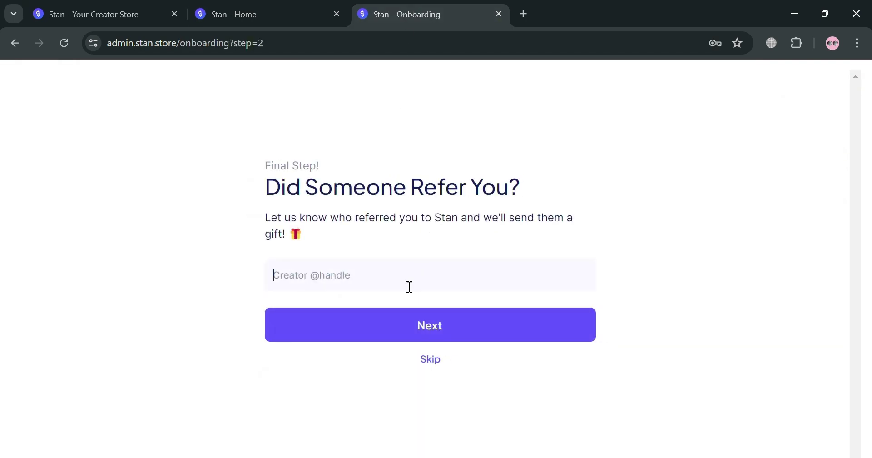
left_click(431, 359)
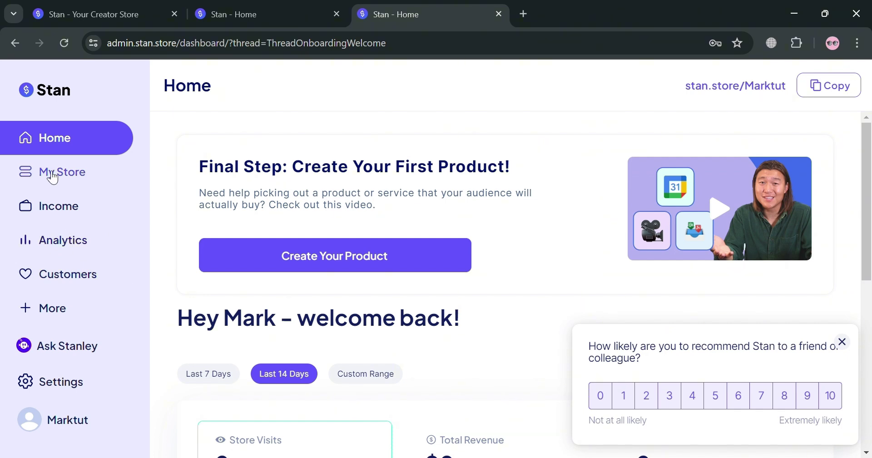
Close the 'How likely are you to recommend Stan' survey and return to the Final Step card.
scroll(361, 275, "down", 5)
scroll(361, 276, "down", 2)
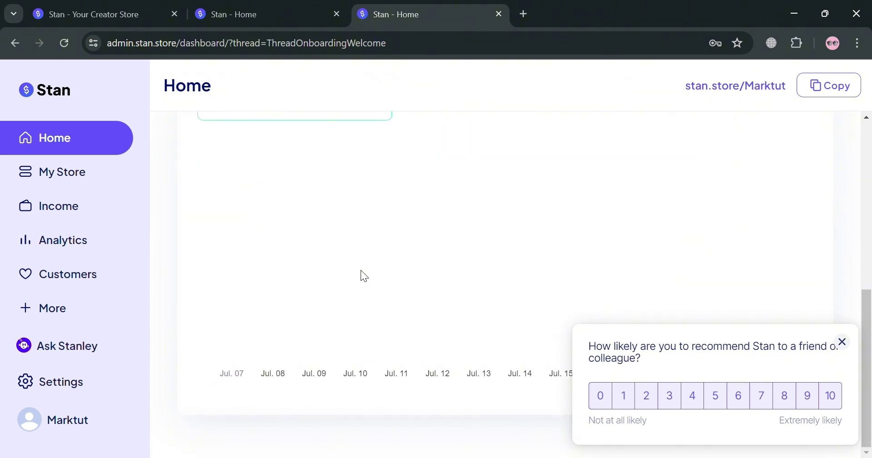
scroll(327, 295, "up", 5)
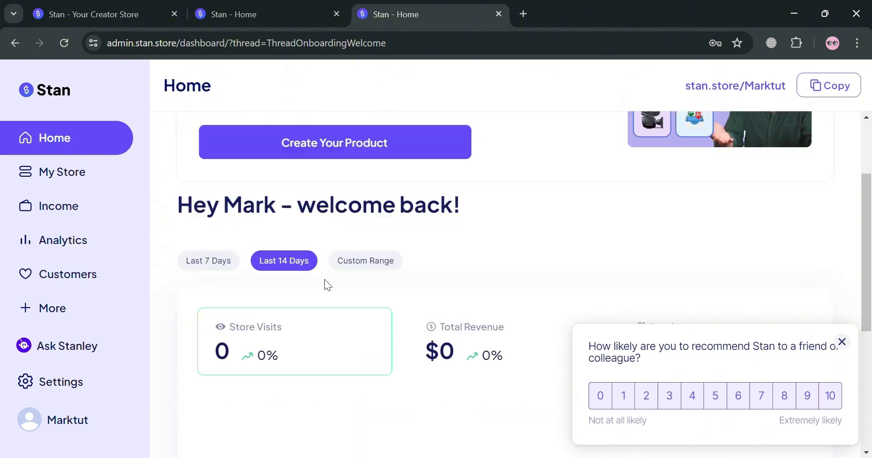
left_click(841, 341)
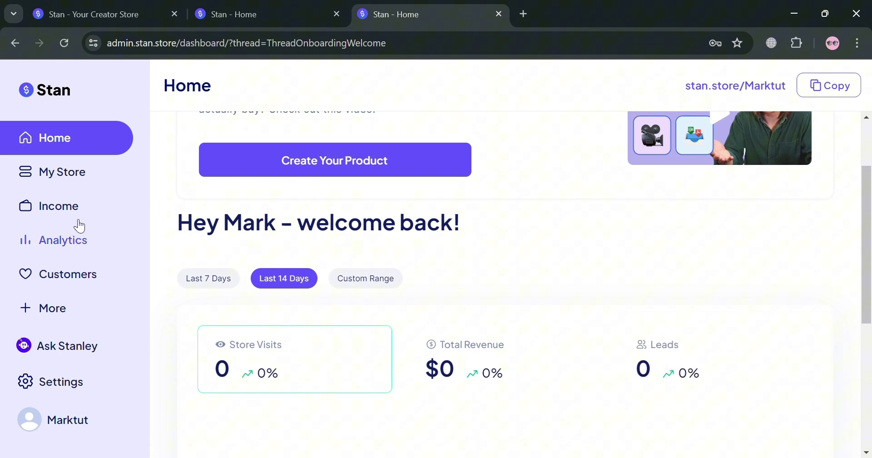
scroll(306, 315, "up", 2)
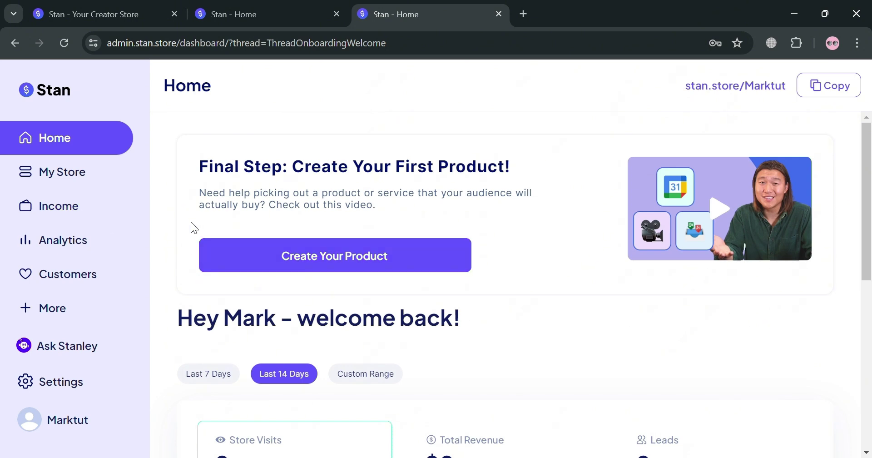
Start creating the first product and choose the Digital Product type.
left_click(326, 270)
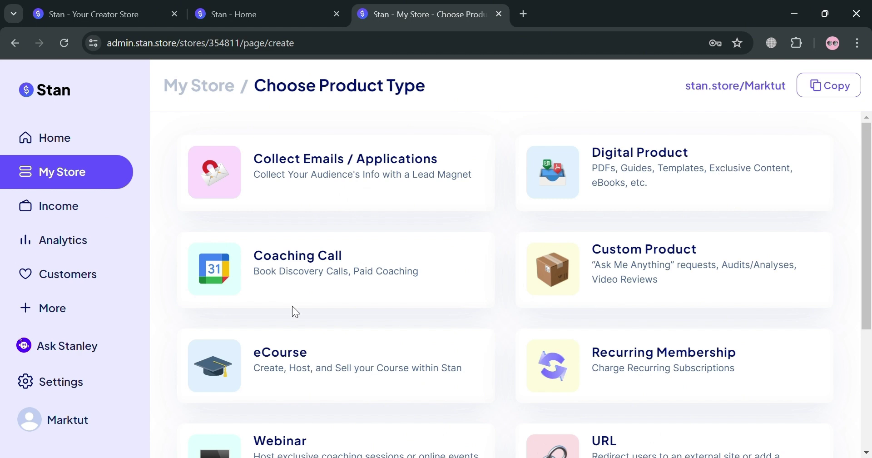
scroll(292, 311, "down", 4)
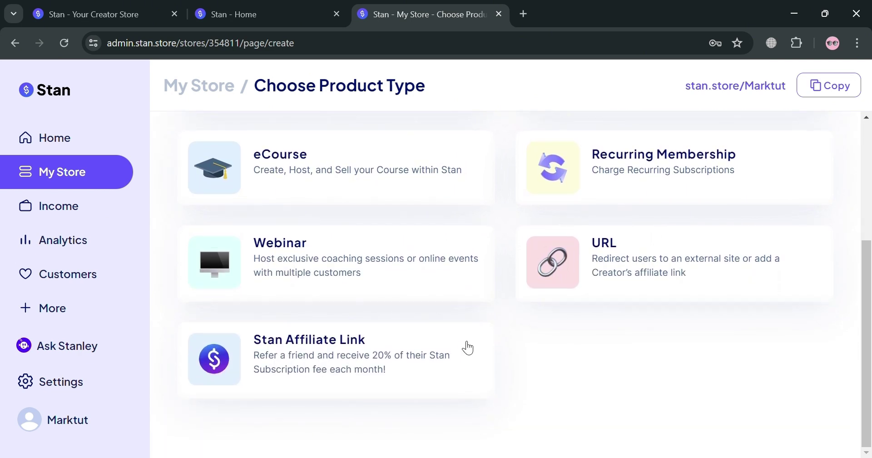
scroll(565, 289, "up", 3)
scroll(564, 289, "up", 2)
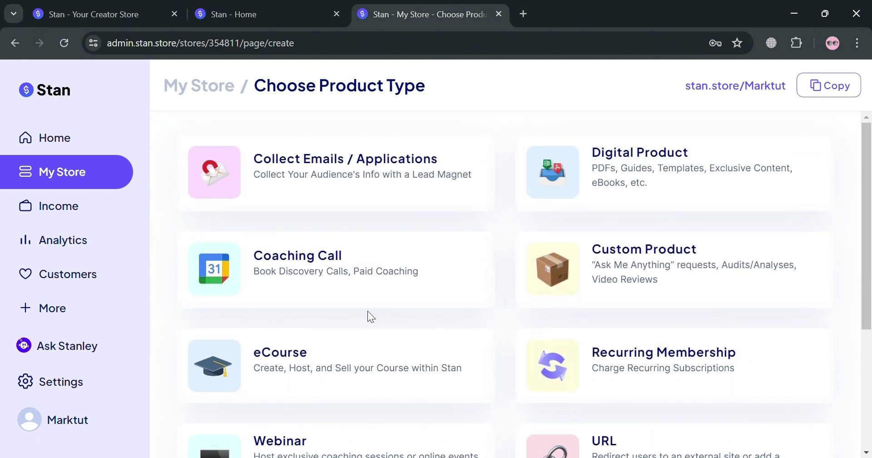
left_click(694, 185)
Review the Title and Subtitle fields and save the $9.99 Digital Download as a draft.
scroll(296, 334, "down", 3)
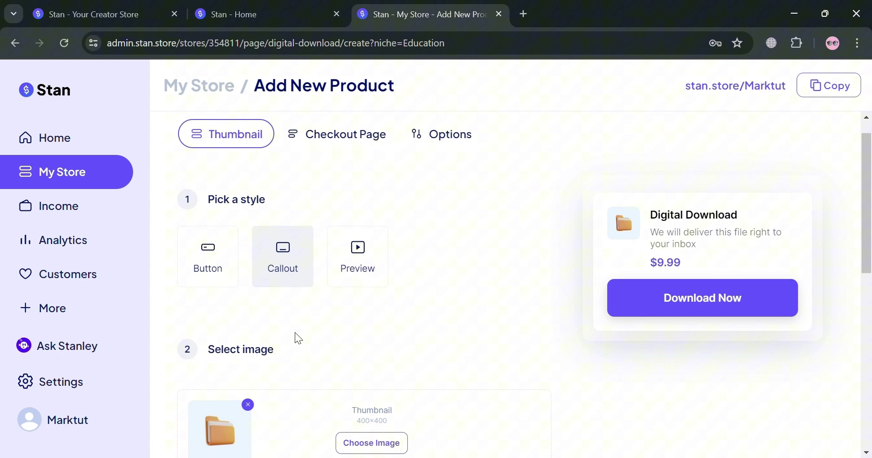
scroll(386, 336, "up", 3)
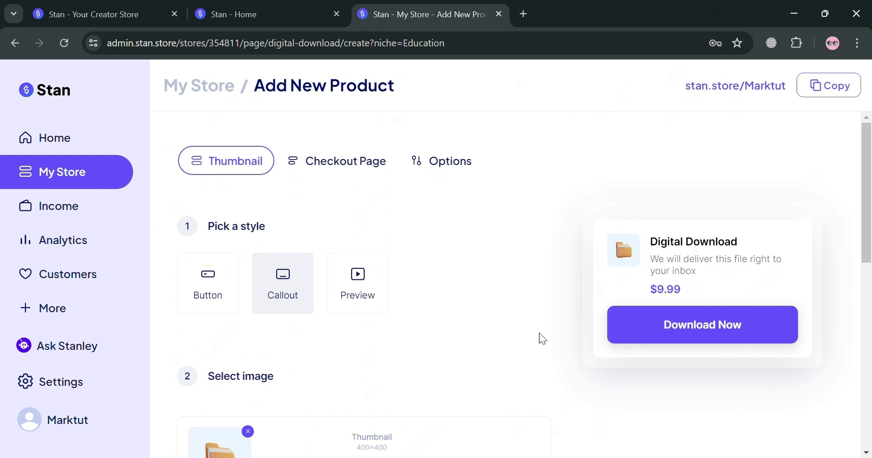
scroll(539, 332, "down", 9)
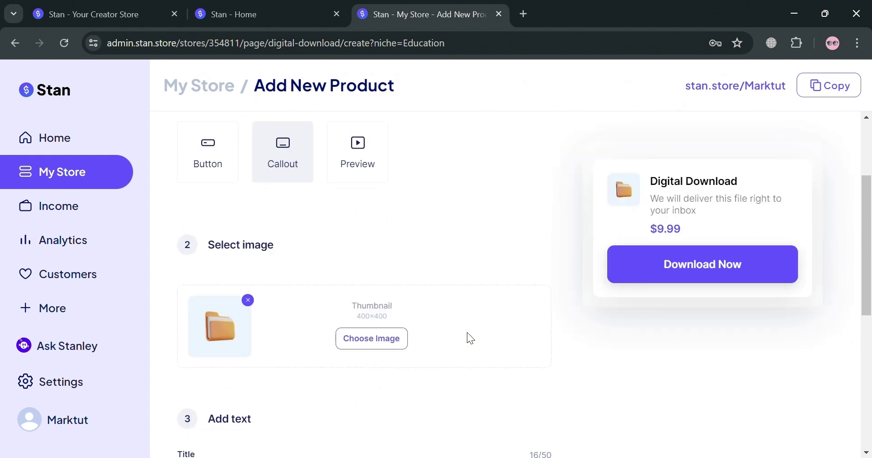
triple_click(314, 210)
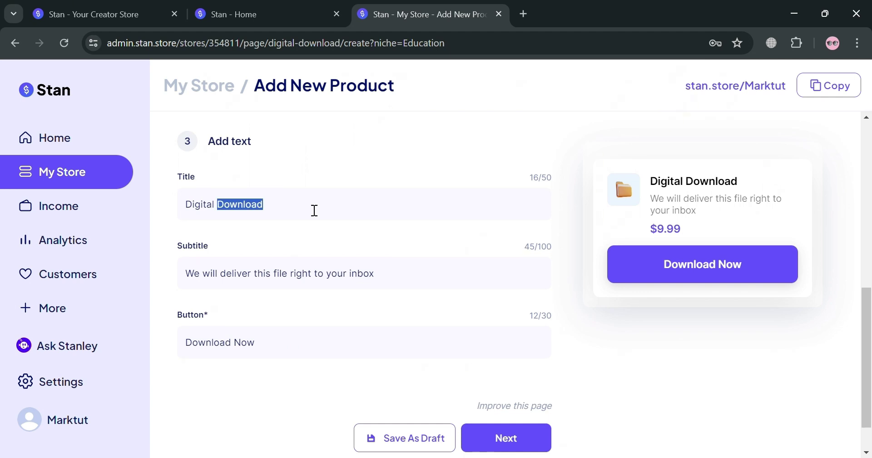
left_click(318, 274)
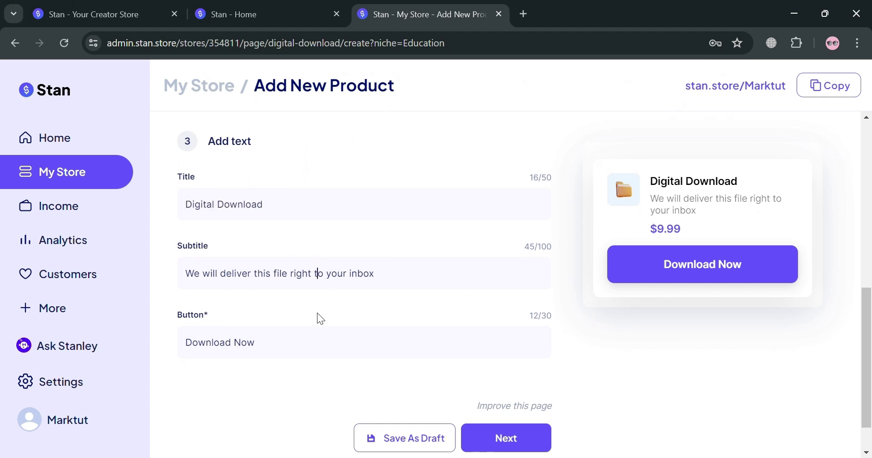
scroll(471, 395, "down", 1)
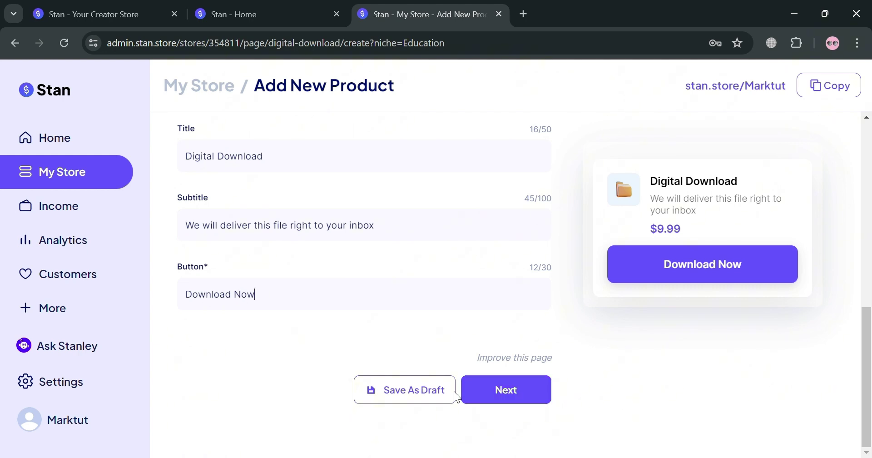
left_click(437, 389)
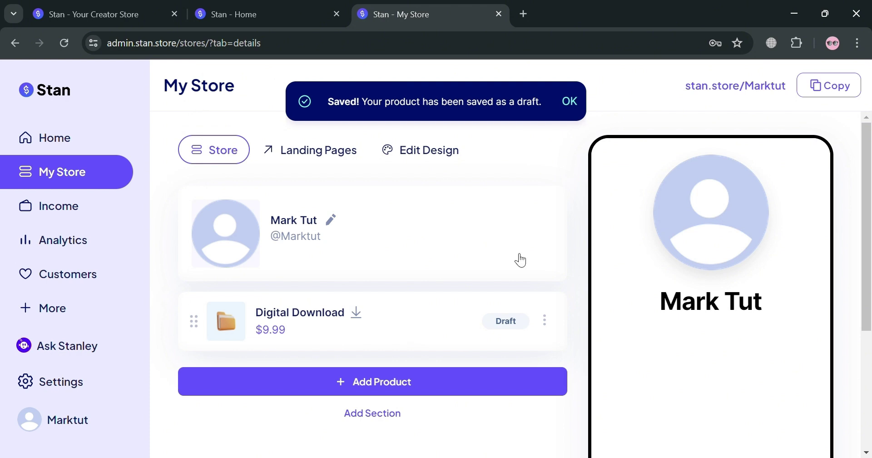
Get started with Email Flows and submit the business address form to reach the sample Nurturing and Upsell flow.
left_click(311, 154)
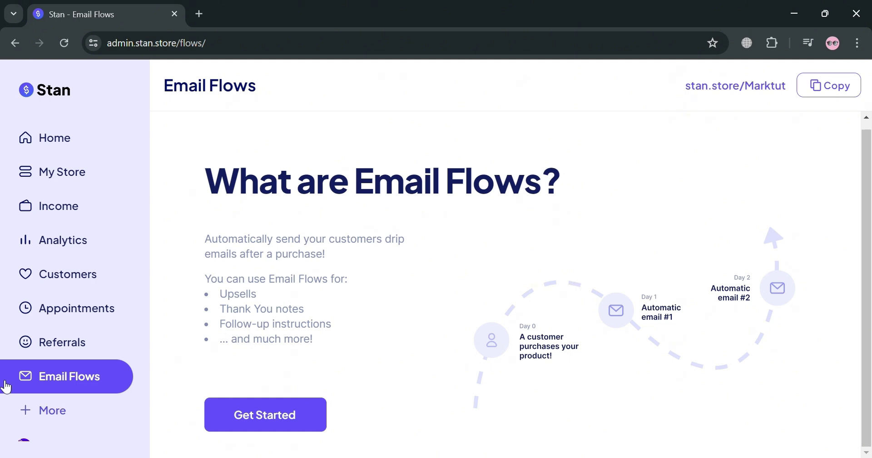
left_click(265, 425)
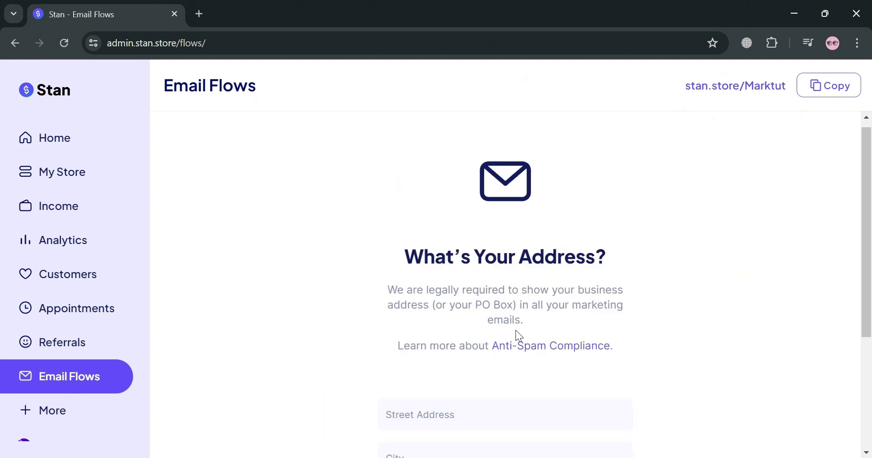
scroll(530, 323, "down", 4)
scroll(493, 337, "up", 3)
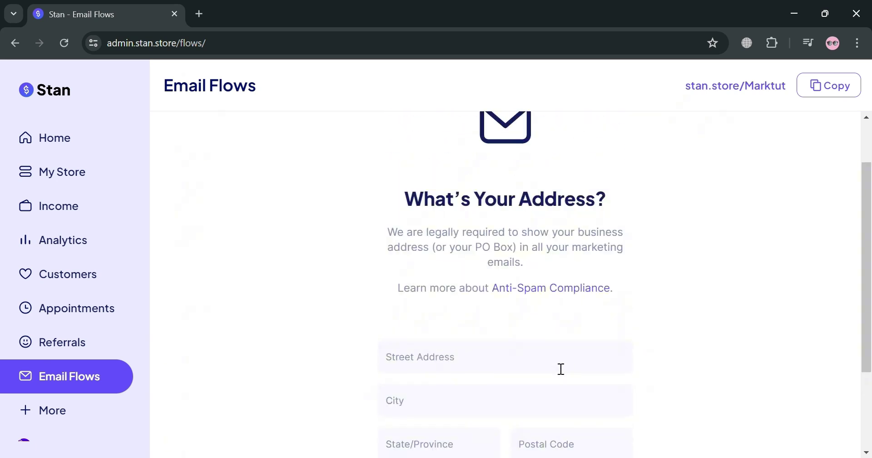
scroll(522, 366, "down", 3)
left_click(555, 240)
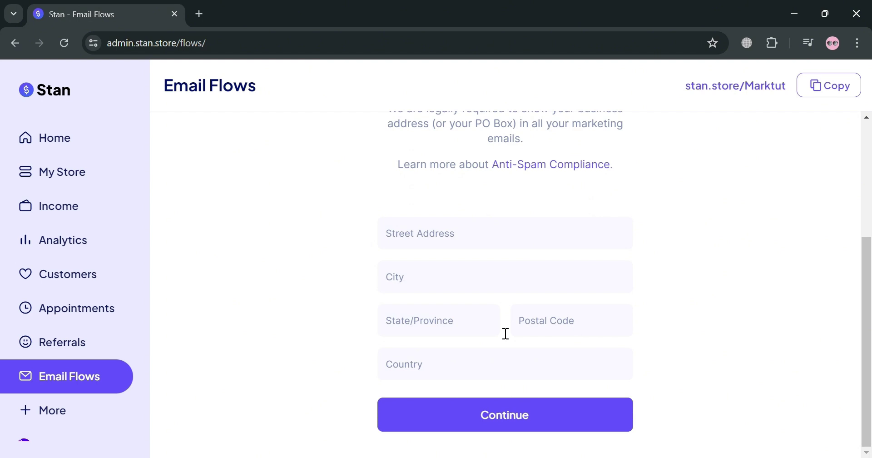
left_click(526, 279)
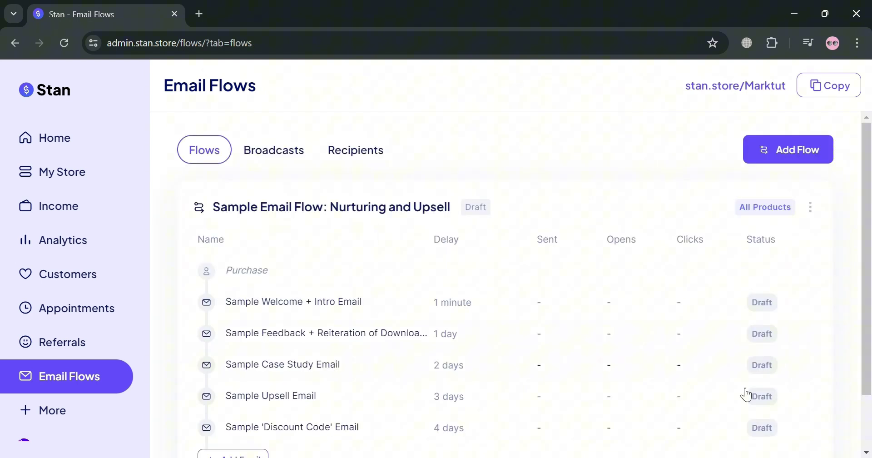
scroll(456, 364, "down", 2)
scroll(366, 288, "up", 2)
left_click(391, 308)
scroll(437, 268, "down", 4)
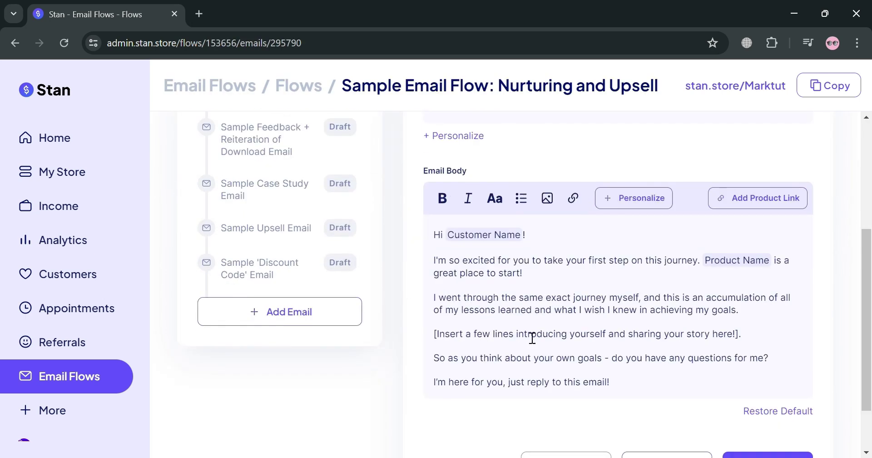
scroll(568, 311, "down", 2)
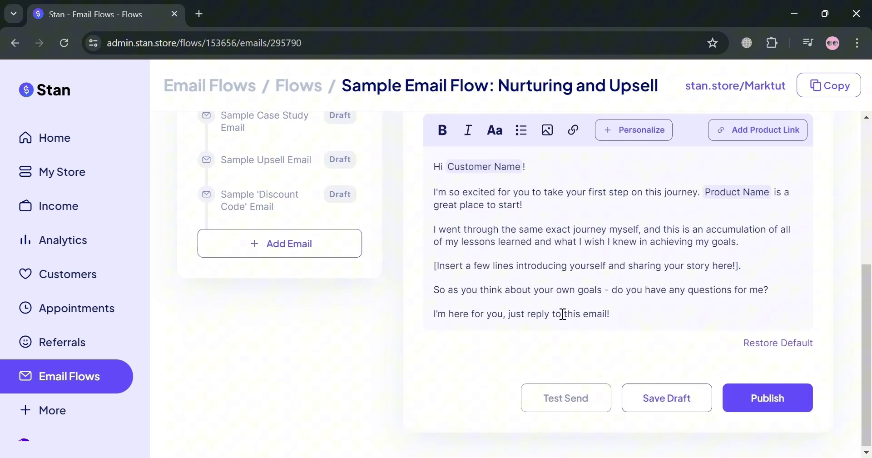
scroll(546, 299, "up", 3)
left_click(597, 184)
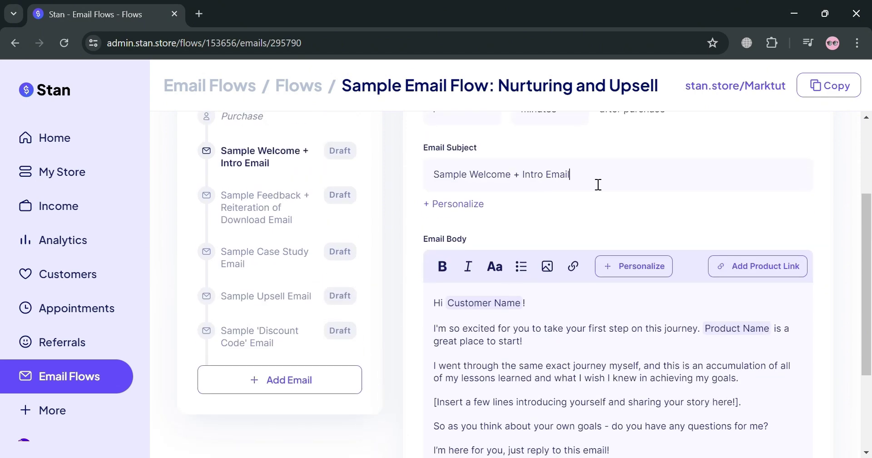
scroll(598, 291, "up", 3)
scroll(567, 288, "down", 1)
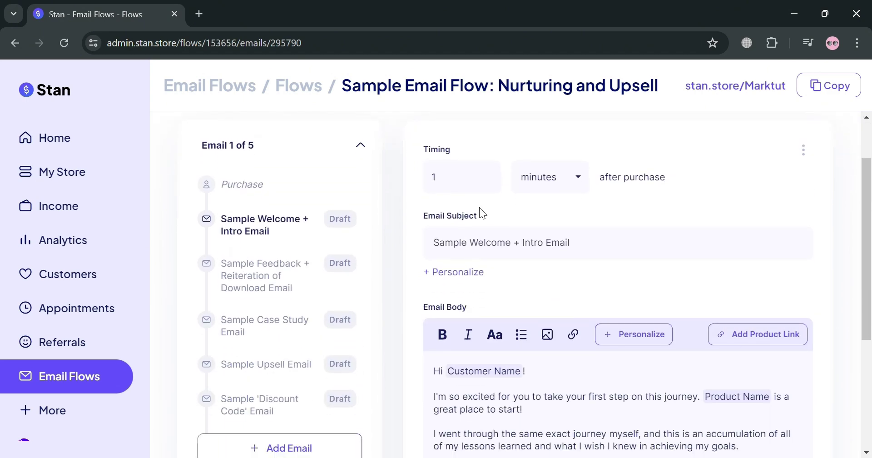
left_click(463, 275)
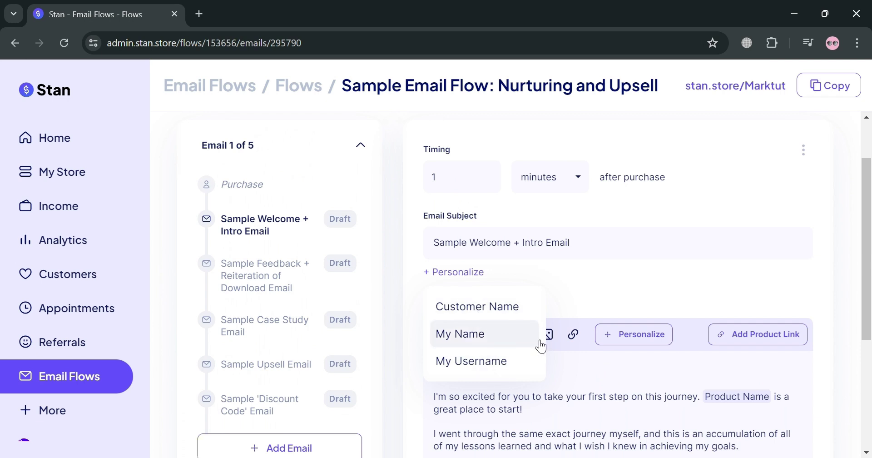
left_click(611, 288)
scroll(612, 287, "down", 3)
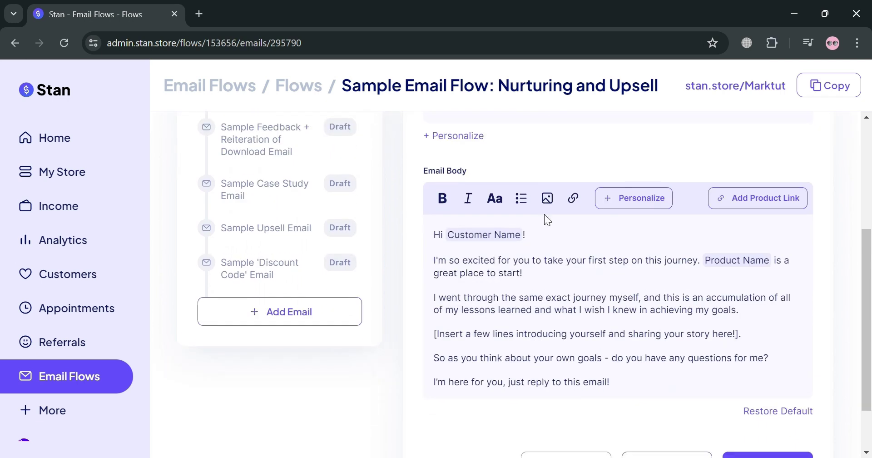
scroll(791, 363, "down", 1)
scroll(788, 361, "down", 2)
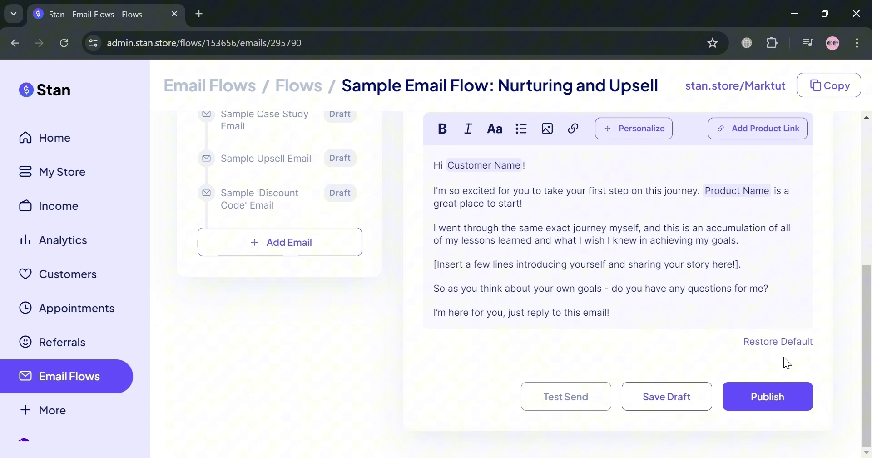
scroll(582, 403, "up", 3)
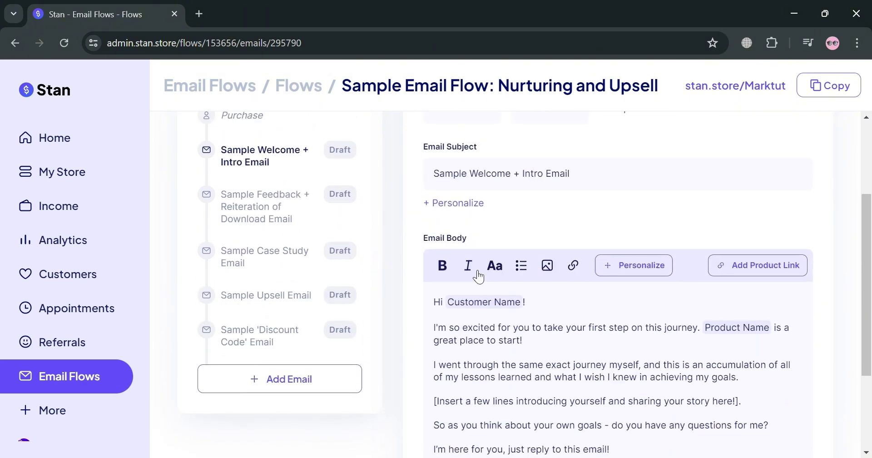
scroll(481, 354, "down", 2)
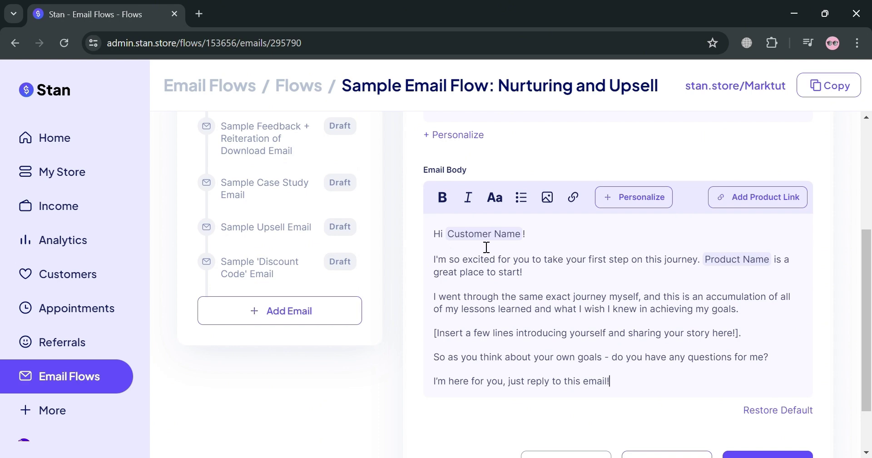
Select the 'I'm so excited…' first-step paragraph and make it italic.
left_click_drag(547, 239, 472, 255)
left_click(514, 273)
left_click_drag(522, 274, 431, 262)
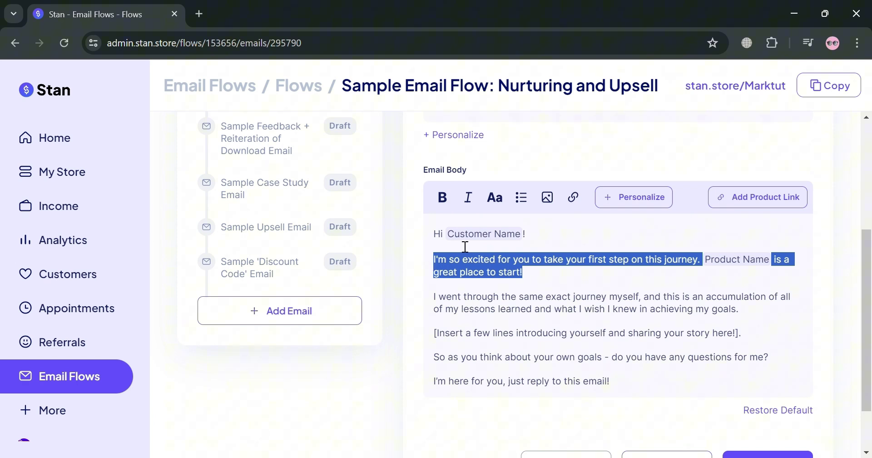
left_click(469, 199)
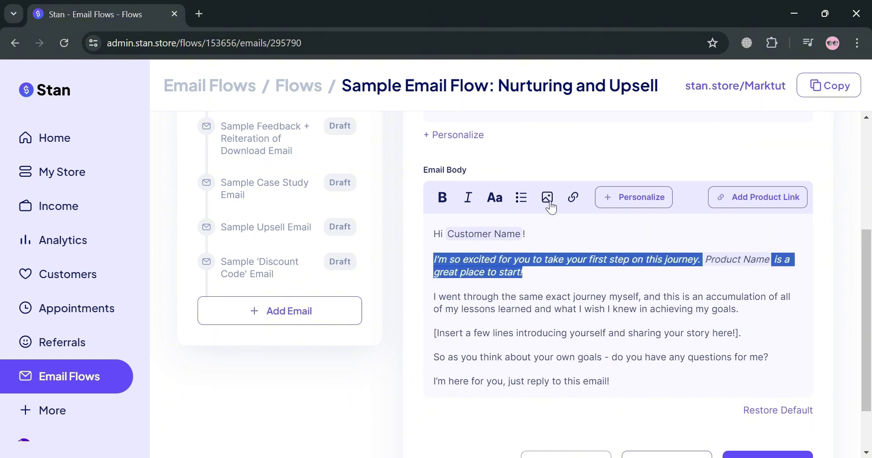
left_click(607, 296)
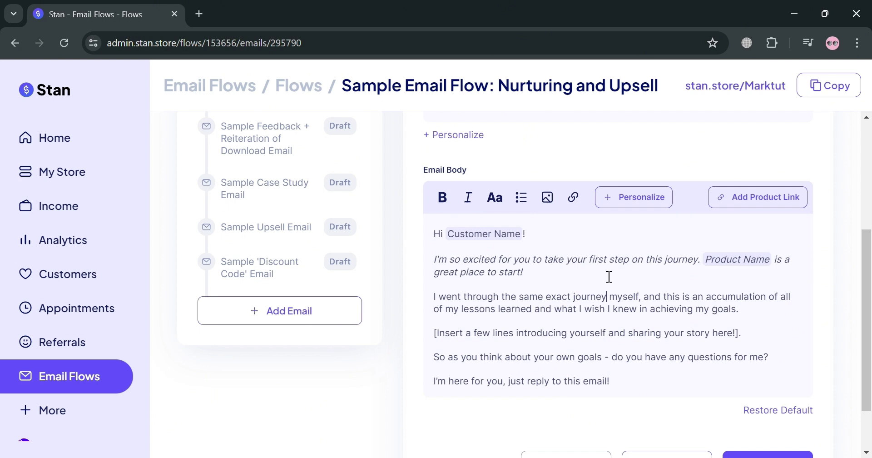
Try bullet formatting and an inserted image on the body, then undo both.
left_click(521, 197)
left_click(523, 198)
left_click(547, 198)
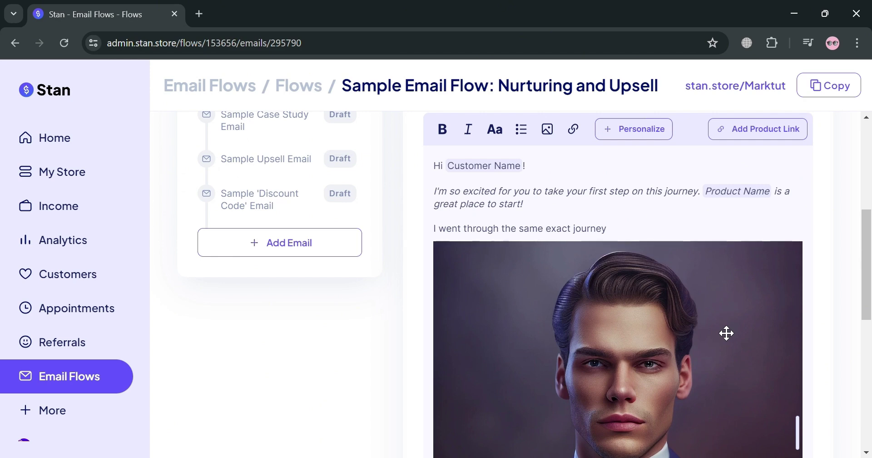
key("Delete")
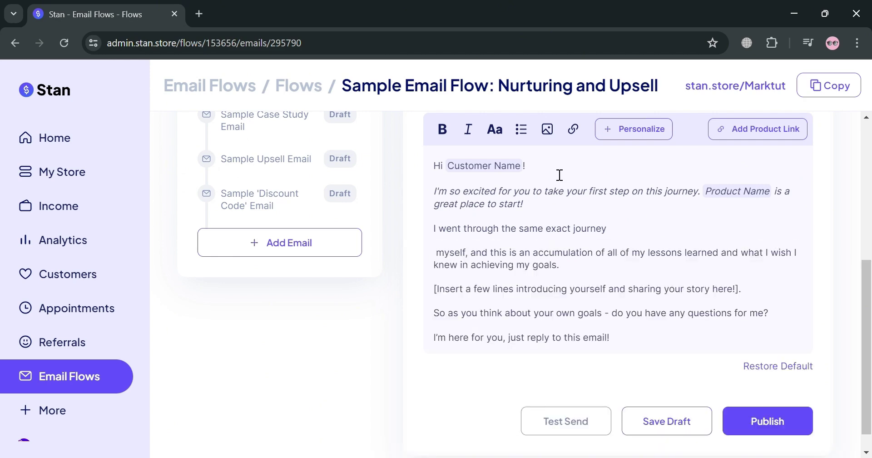
Try the link form and the Personalize list, cancelling both without inserting anything.
left_click(579, 130)
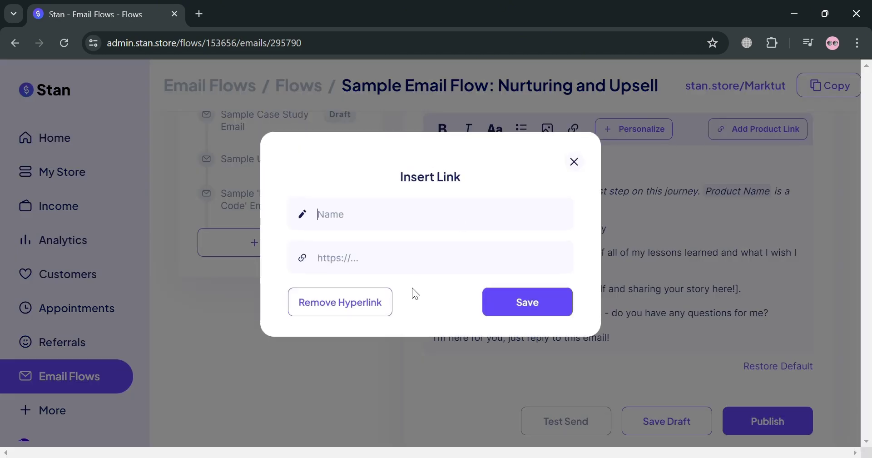
left_click(404, 289)
left_click(607, 189)
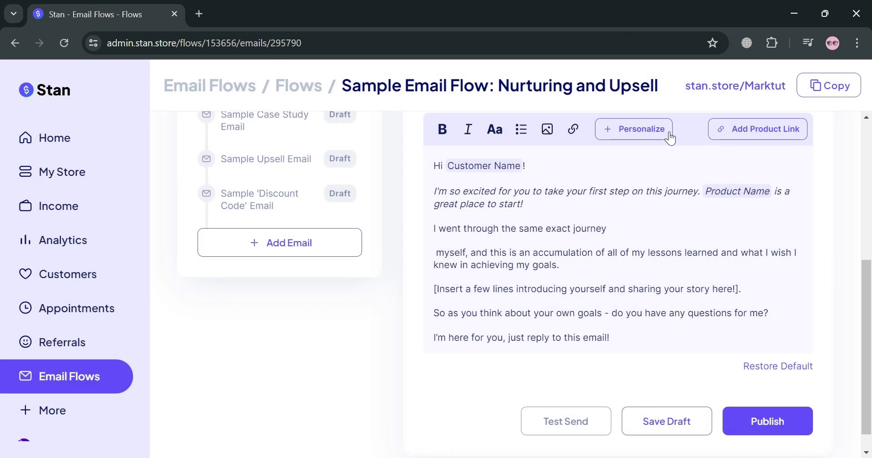
left_click(635, 144)
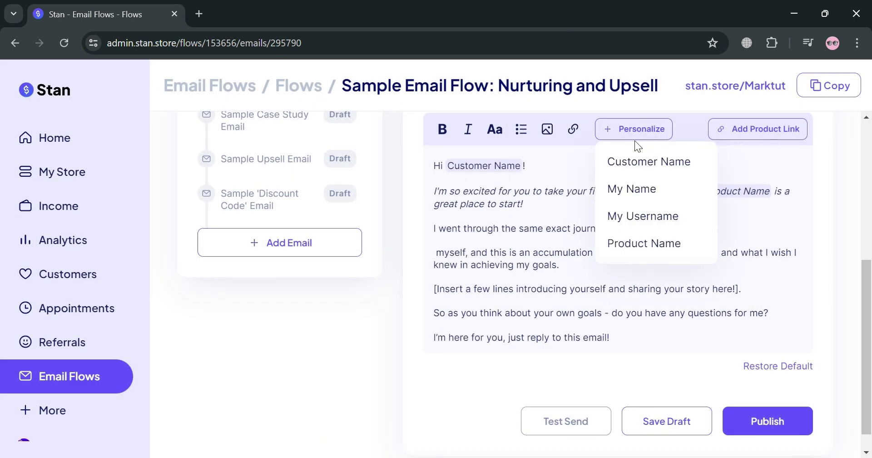
left_click(745, 167)
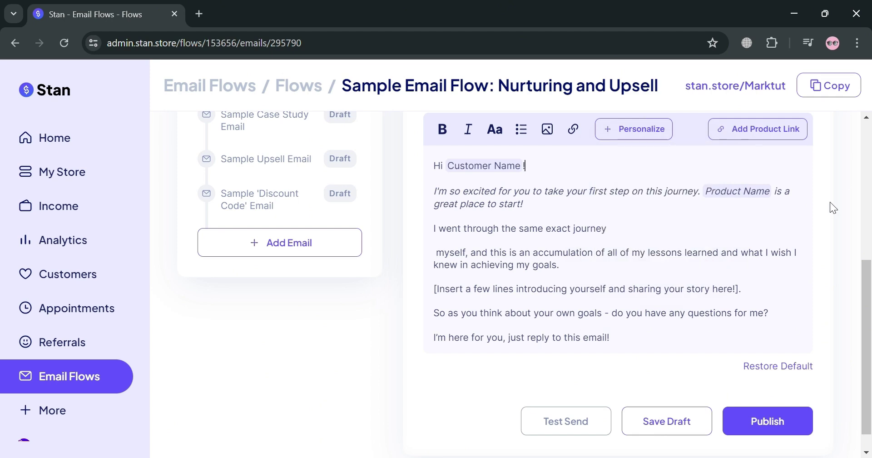
scroll(494, 364, "up", 3)
scroll(495, 364, "up", 3)
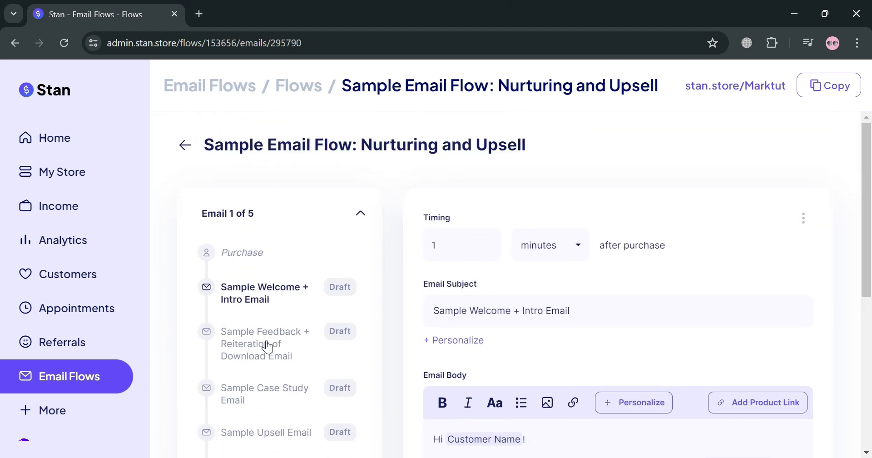
Open the 'Sample Feedback + Reiteration of Download Email' from the flow.
left_click(266, 345)
scroll(288, 293, "down", 6)
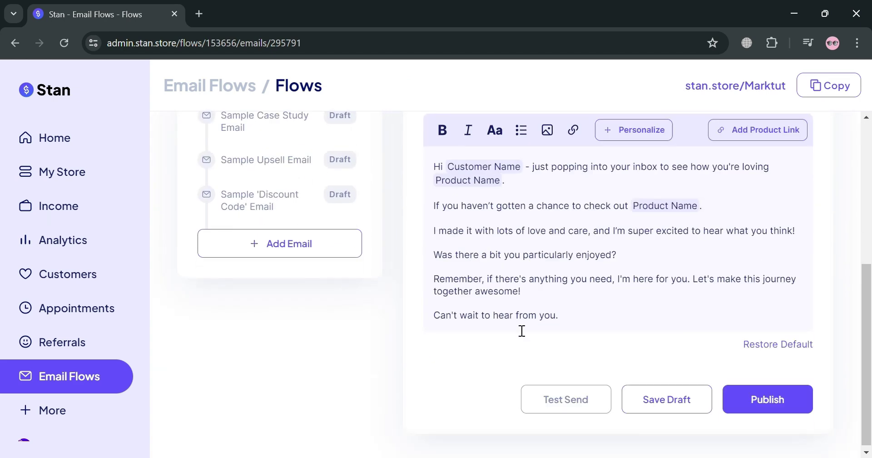
scroll(690, 262, "up", 6)
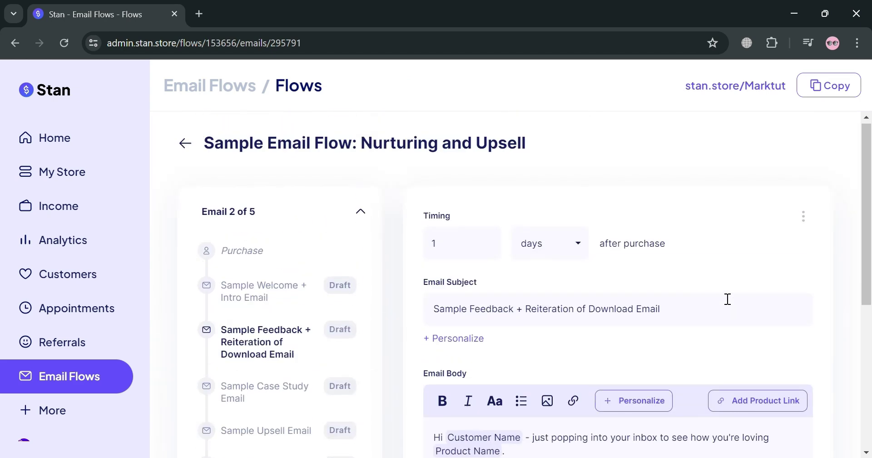
scroll(690, 300, "down", 6)
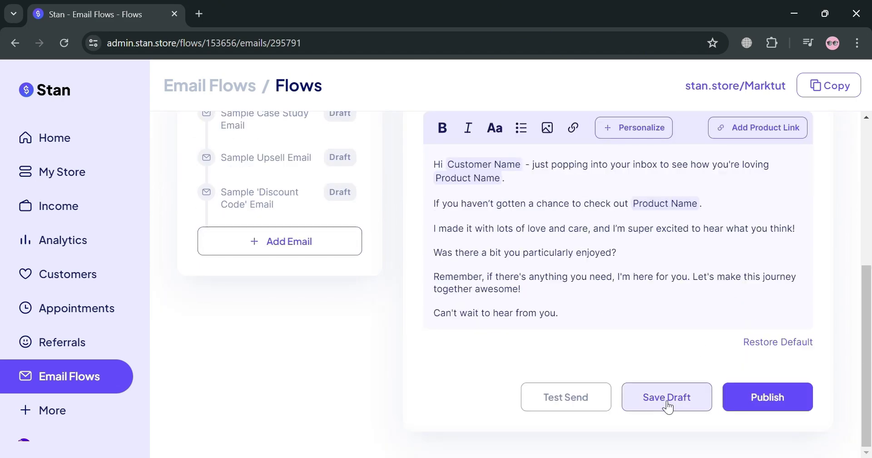
scroll(509, 236, "up", 3)
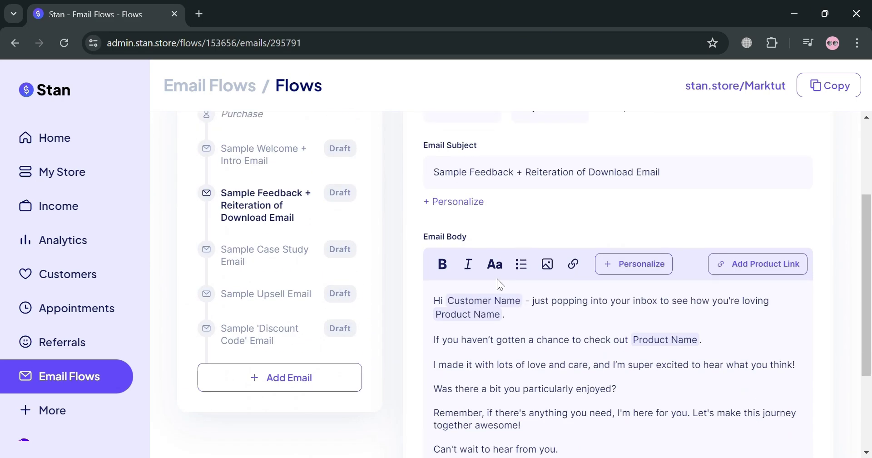
Cut the subject down to 'Sample Feedback' and save the email as a draft.
left_click_drag(517, 175, 678, 181)
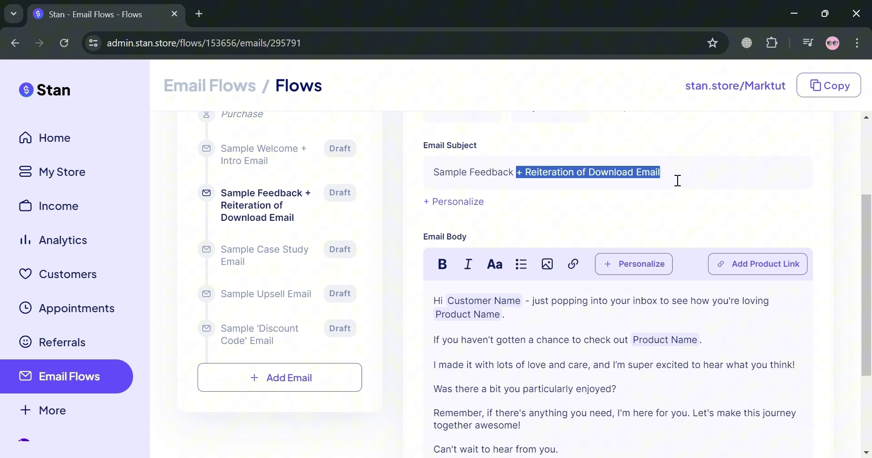
key("BackSpace")
scroll(693, 181, "down", 3)
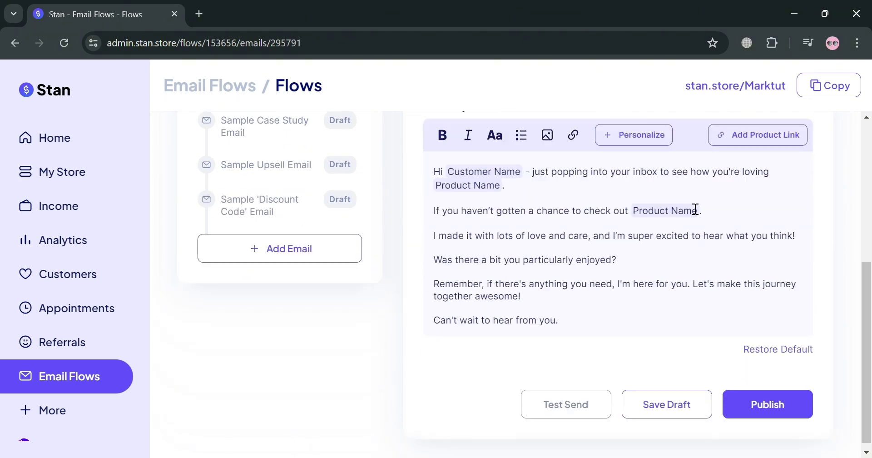
left_click(651, 403)
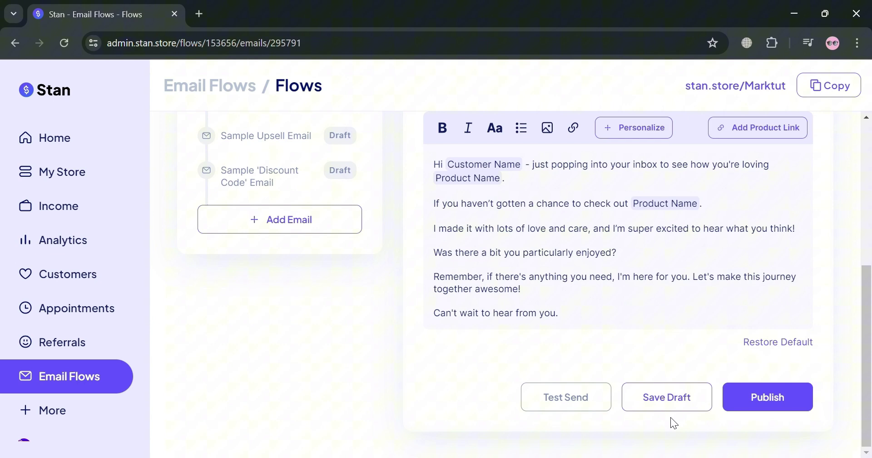
left_click(610, 403)
scroll(608, 366, "up", 3)
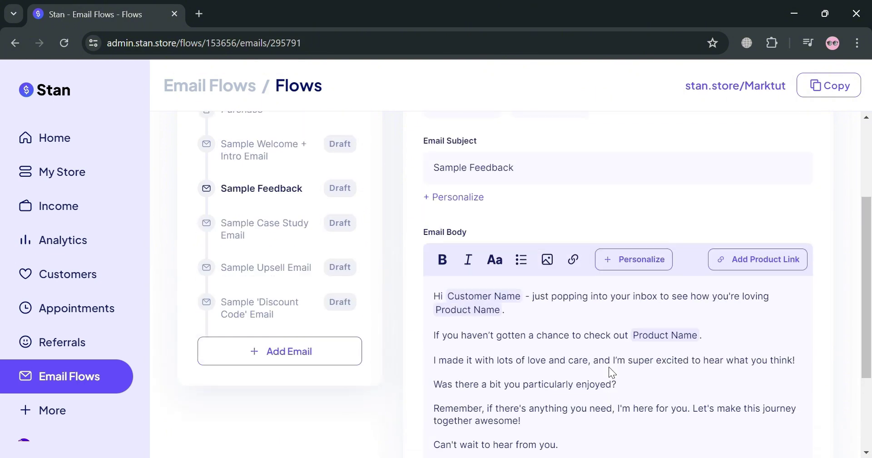
scroll(609, 367, "up", 2)
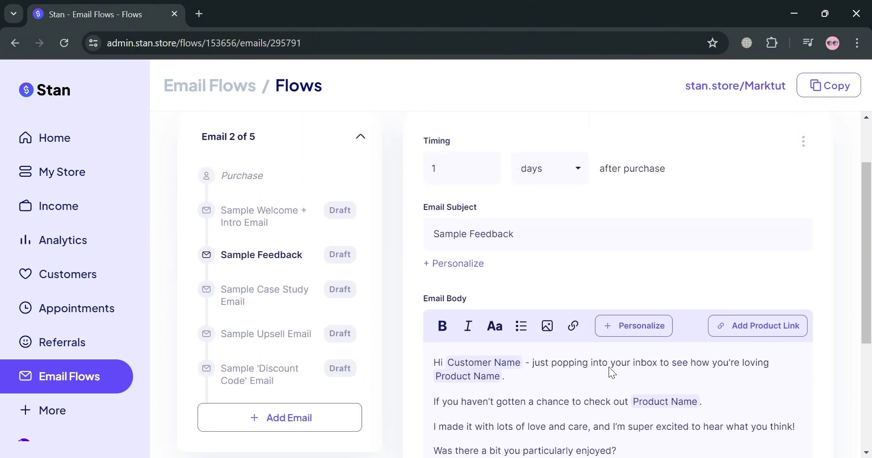
Add a new email to the flow and name it 'Sample Email Flow'.
left_click(307, 352)
scroll(339, 342, "down", 3)
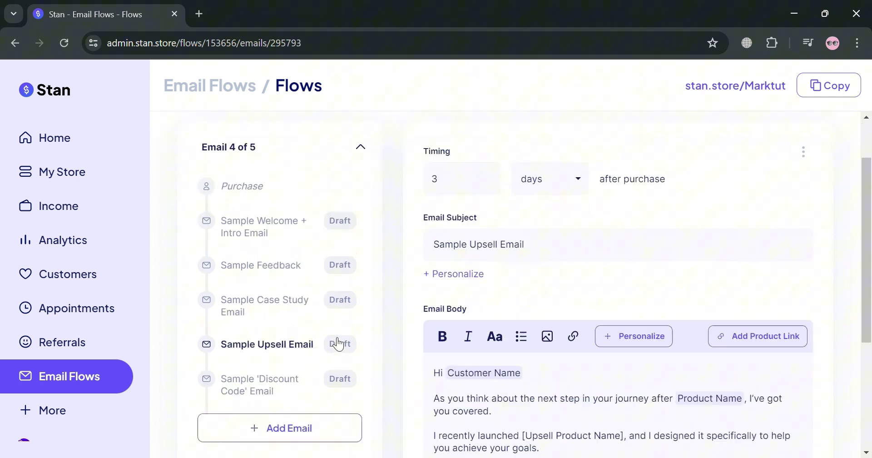
left_click(305, 362)
scroll(417, 301, "down", 3)
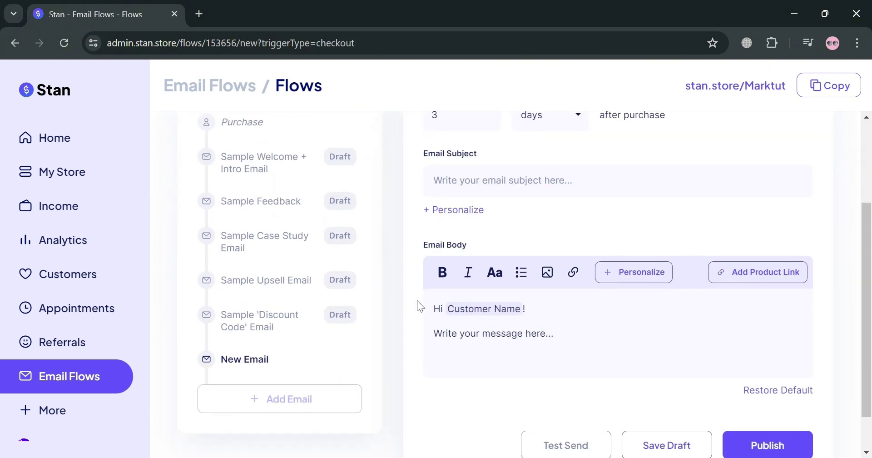
scroll(489, 340, "up", 2)
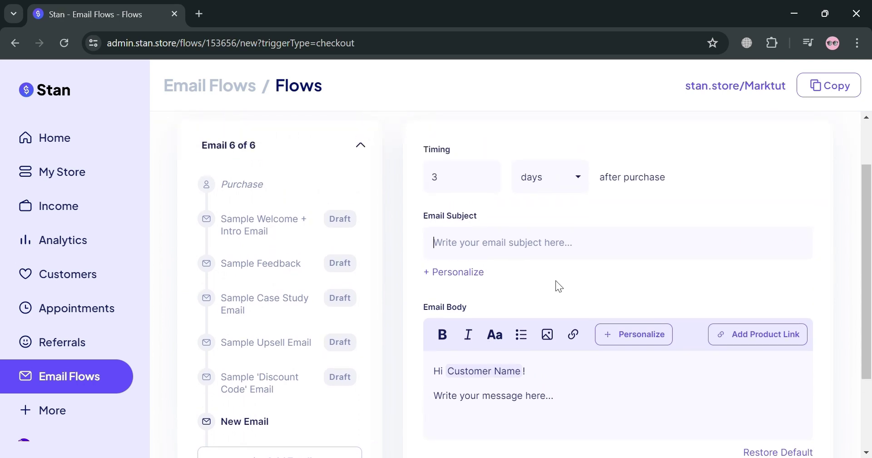
type("Sample Em")
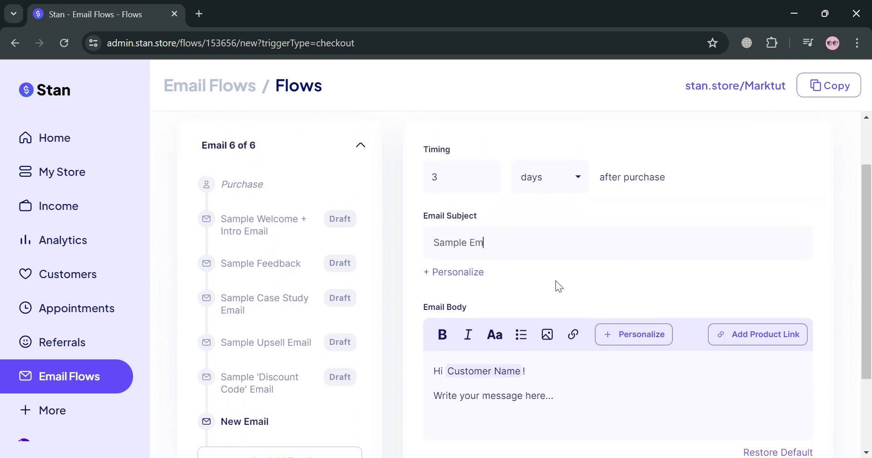
type("ail Flow")
scroll(571, 280, "down", 1)
Paste the welcome-to-the-Store sentence into the Email Body and start a new line.
left_click(525, 340)
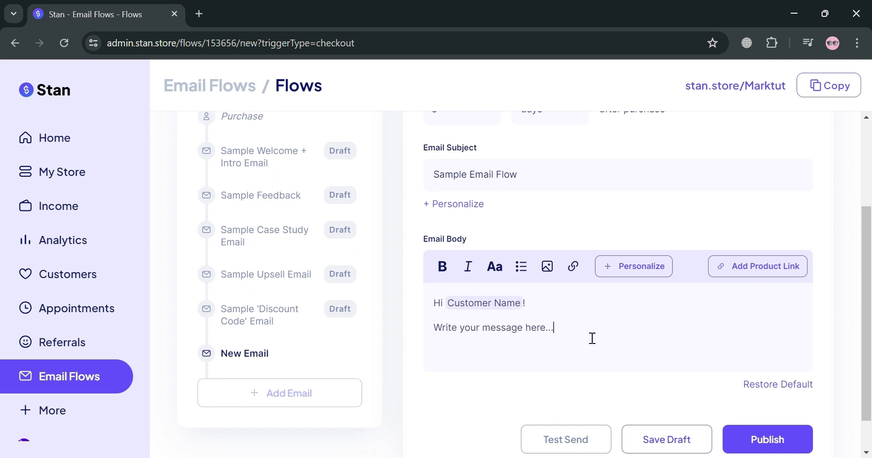
type("We are pleased to welcome you to our Store")
type(".")
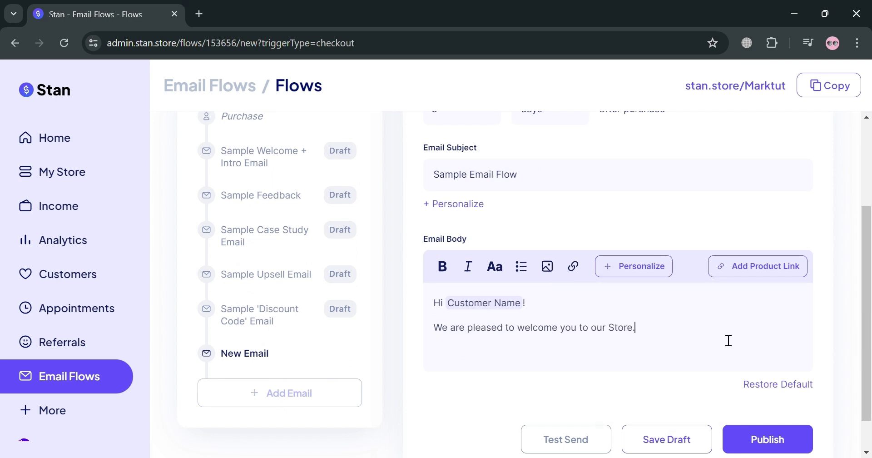
key("Return")
left_click(648, 273)
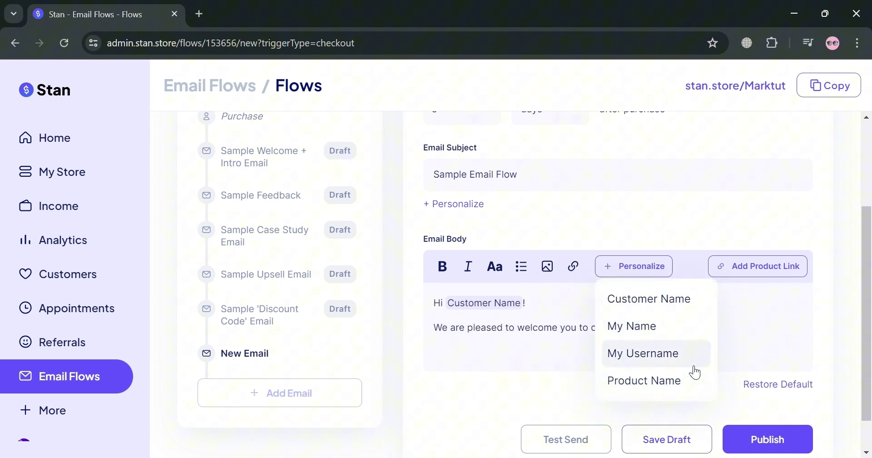
left_click(732, 356)
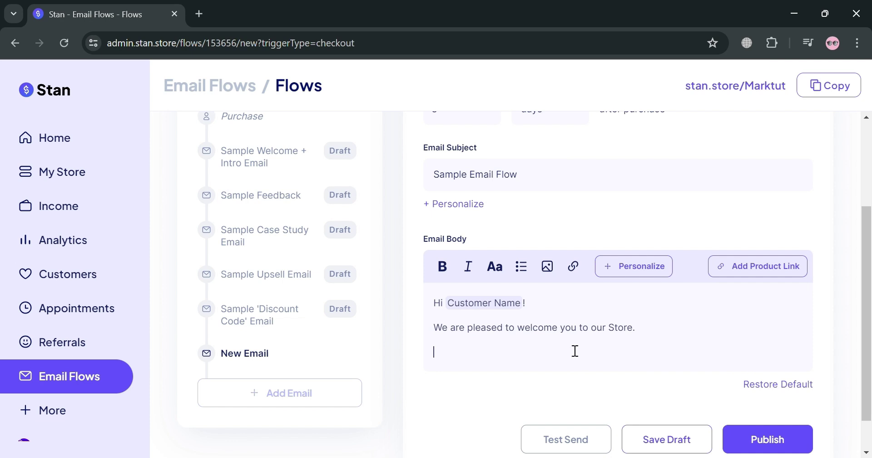
Write 'Our product [Product Name] is astonishing.' using the Personalize Product Name placeholder.
type("W")
key("BackSpace")
type("We")
key("BackSpace")
type("Our prouduc")
key("BackSpace")
key("BackSpace")
key("BackSpace")
key("BackSpace")
type("duct")
left_click(645, 280)
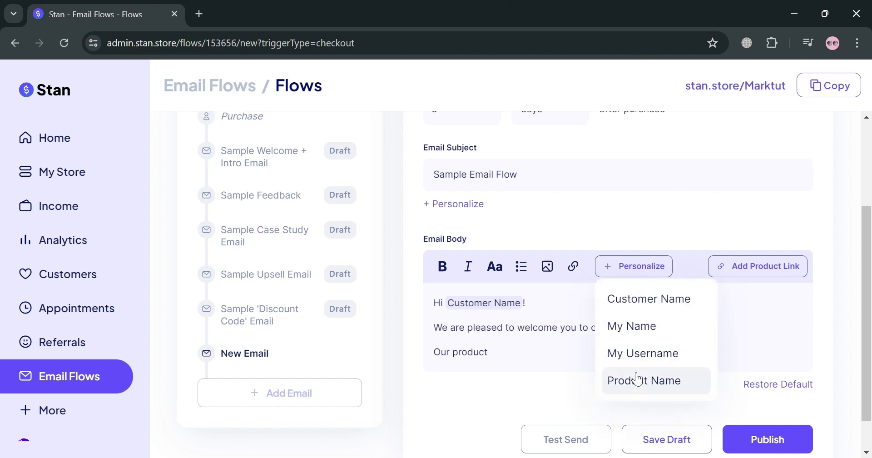
left_click(636, 380)
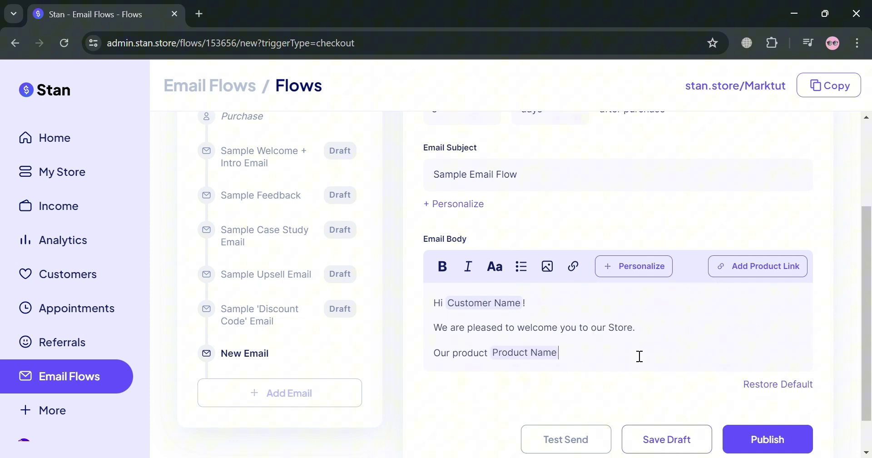
type("is astonishing.")
Save the 'Sample Email Flow' email as a draft.
left_click(787, 271)
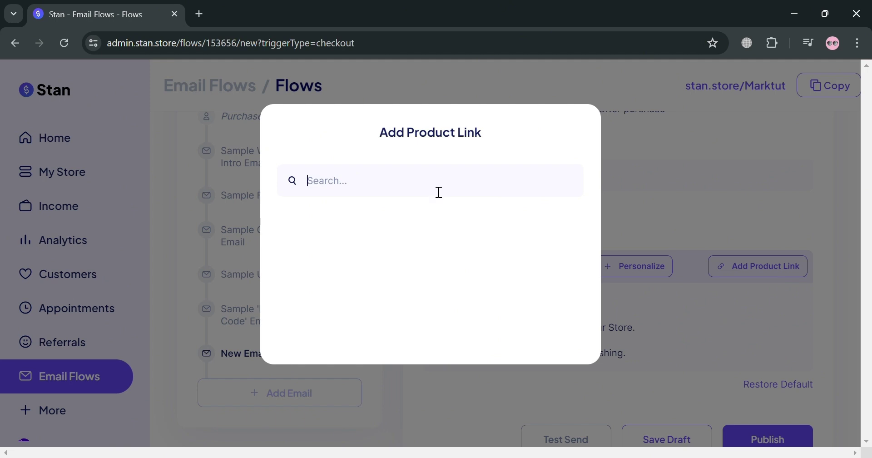
key("Escape")
scroll(590, 318, "down", 1)
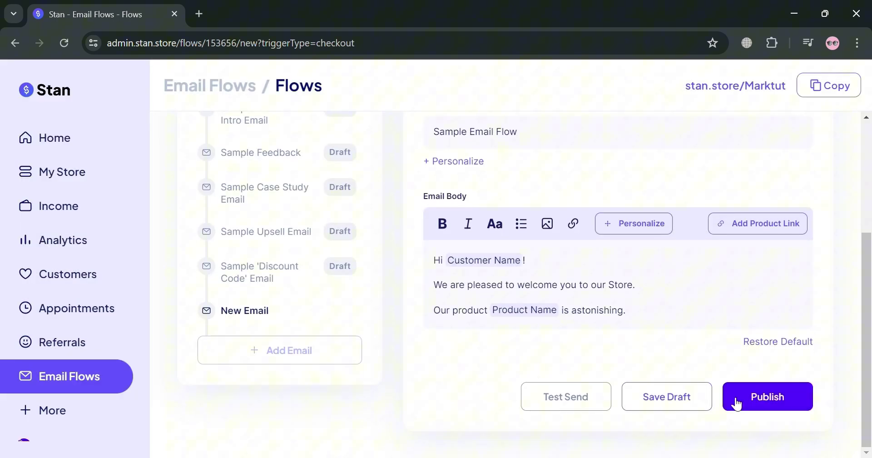
left_click(656, 401)
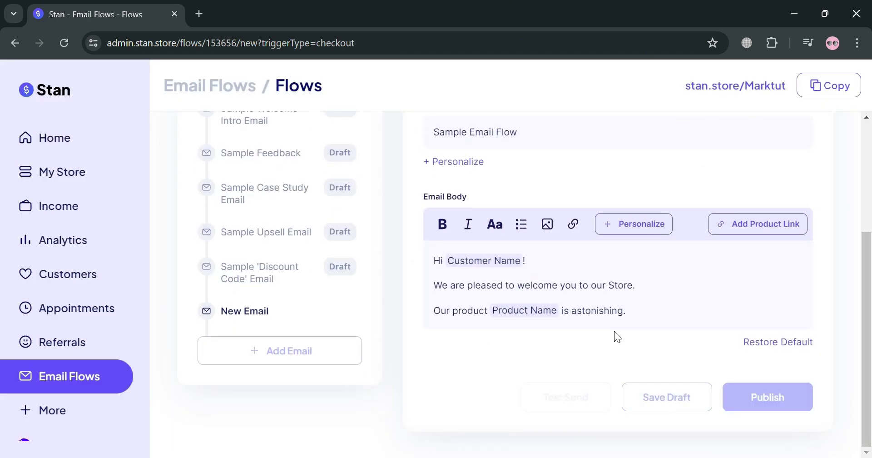
Send a test copy of the email to the inbox.
scroll(529, 364, "down", 4)
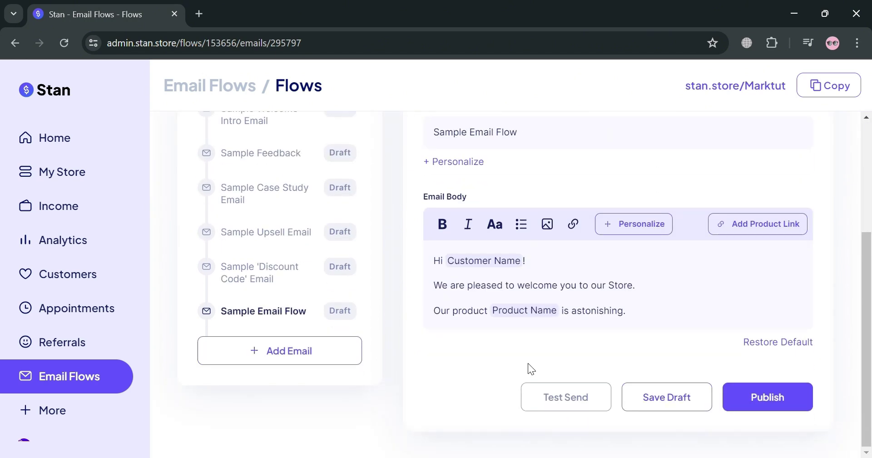
left_click(589, 402)
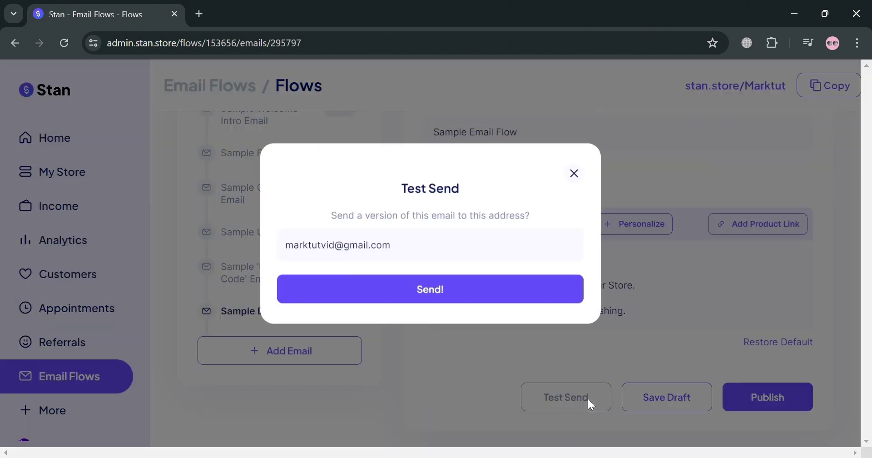
left_click(447, 295)
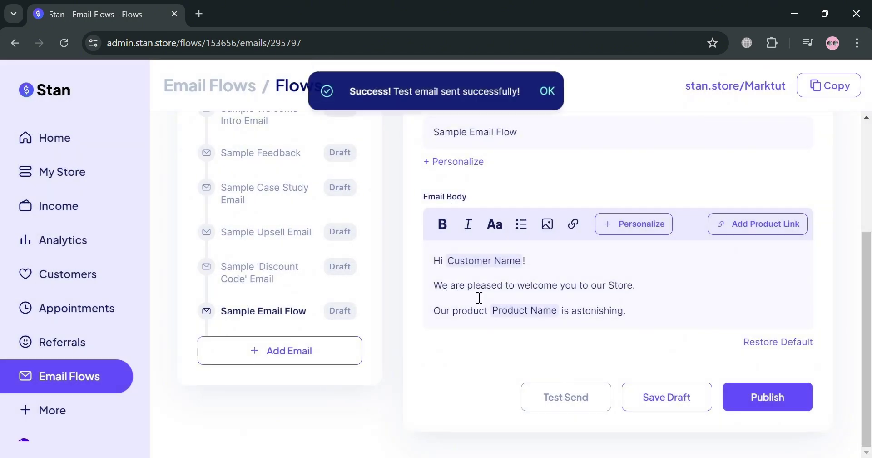
Check the '[Test Email] Sample Email Flow' message in Gmail, then return to the Stan Store editor.
left_click(199, 14)
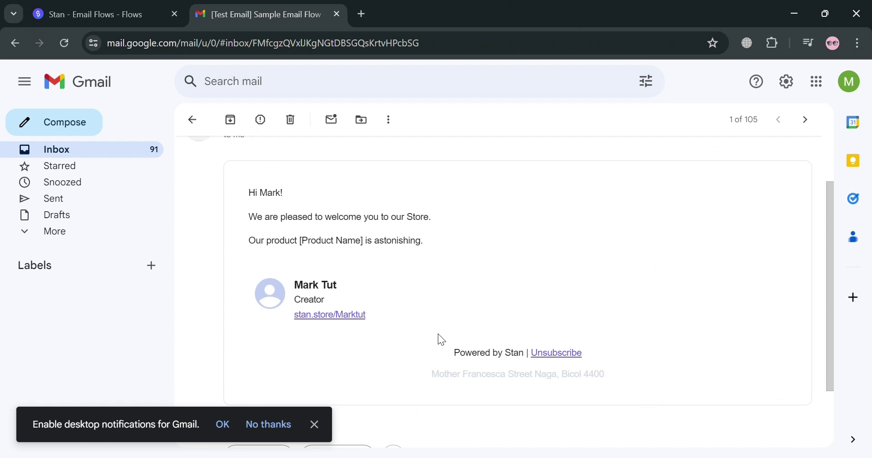
scroll(362, 289, "up", 2)
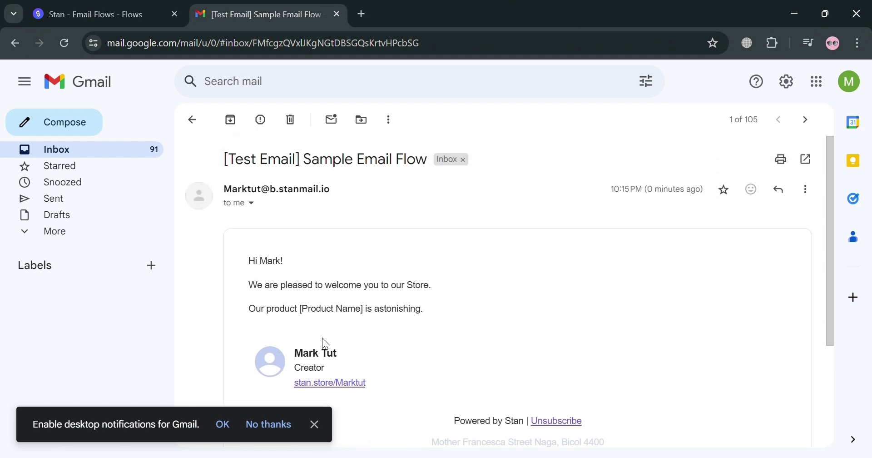
left_click(98, 7)
scroll(536, 206, "up", 4)
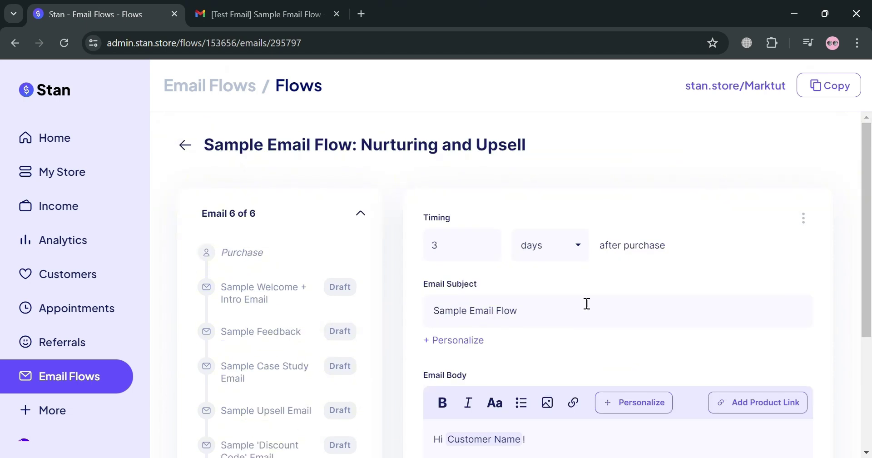
Back on the Email Flows list, create a flow titled 'Sample Flow' for All Products.
left_click(184, 145)
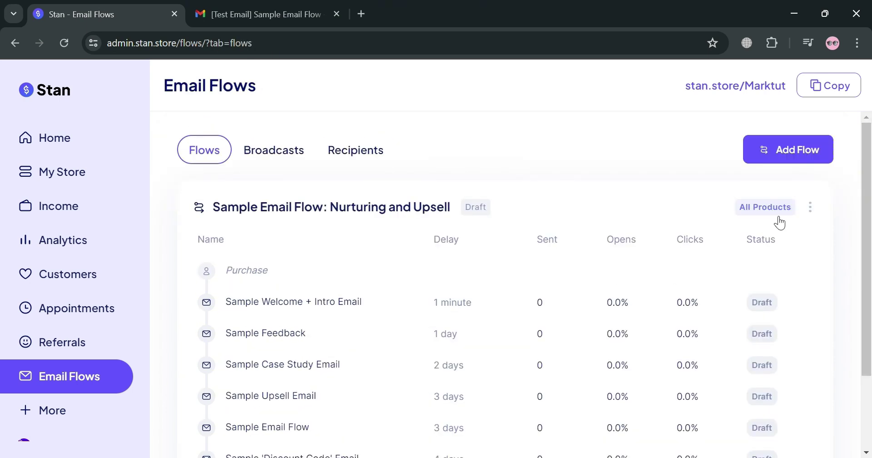
left_click(818, 159)
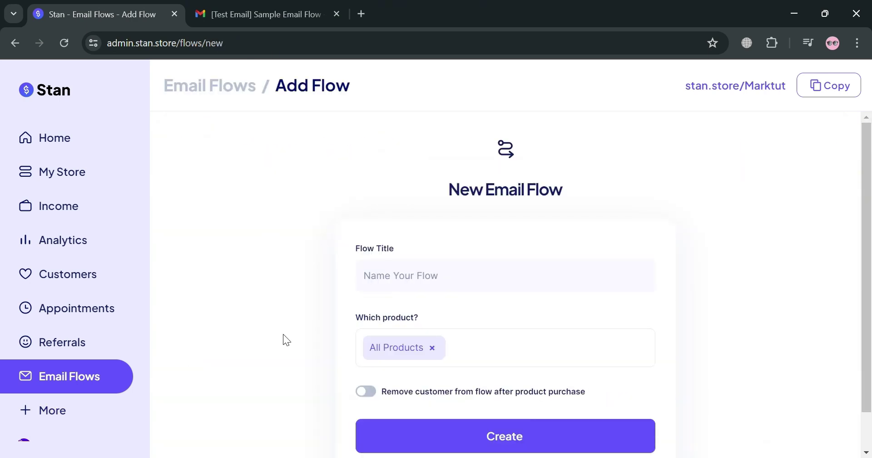
scroll(312, 335, "down", 1)
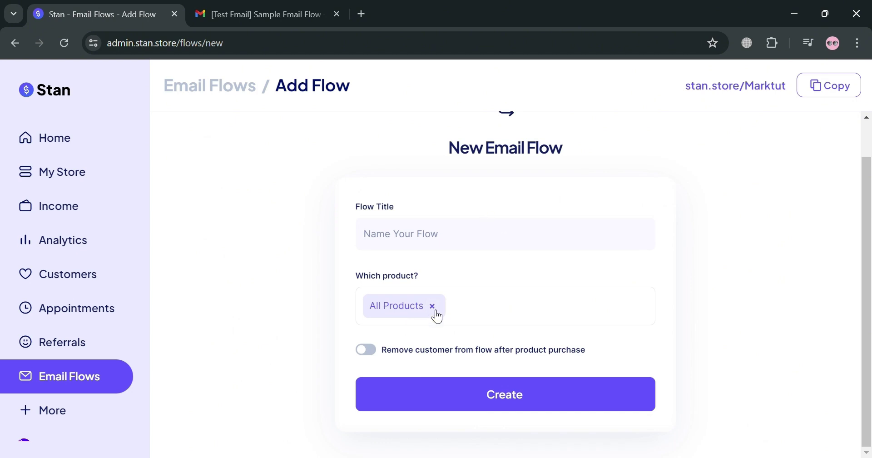
left_click(449, 247)
type("Sample Flow")
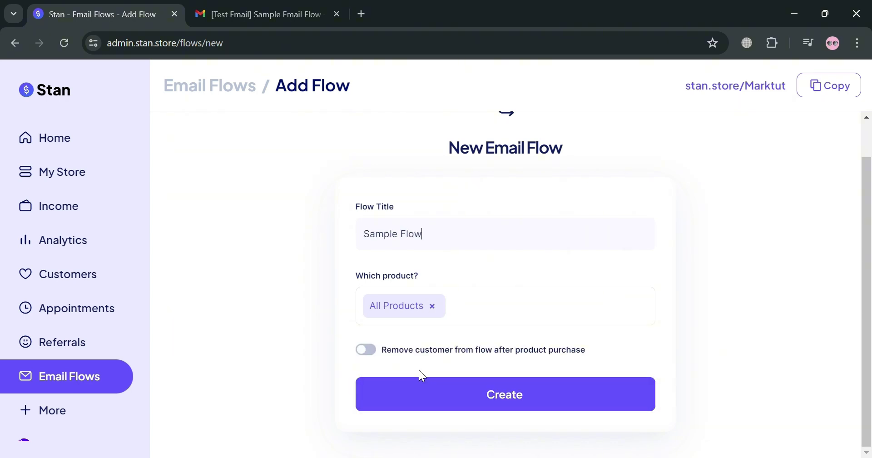
left_click(493, 395)
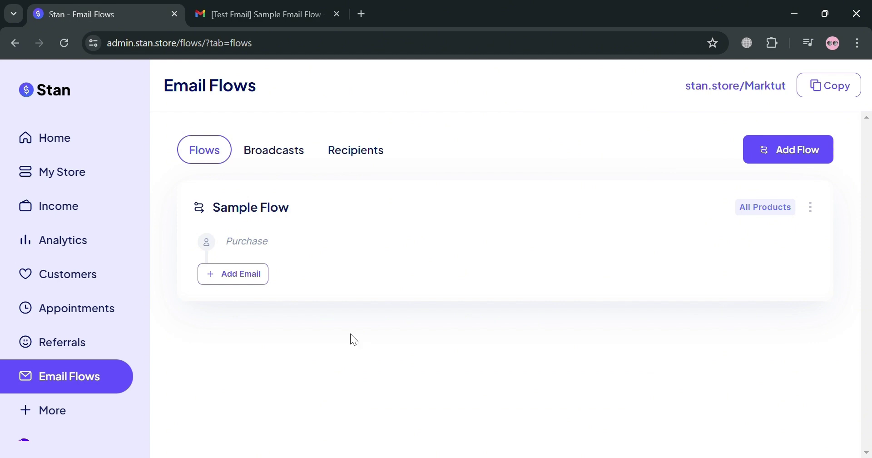
Add the first email to Sample Flow and replace its default subject with 'Welcome Email'.
left_click(249, 277)
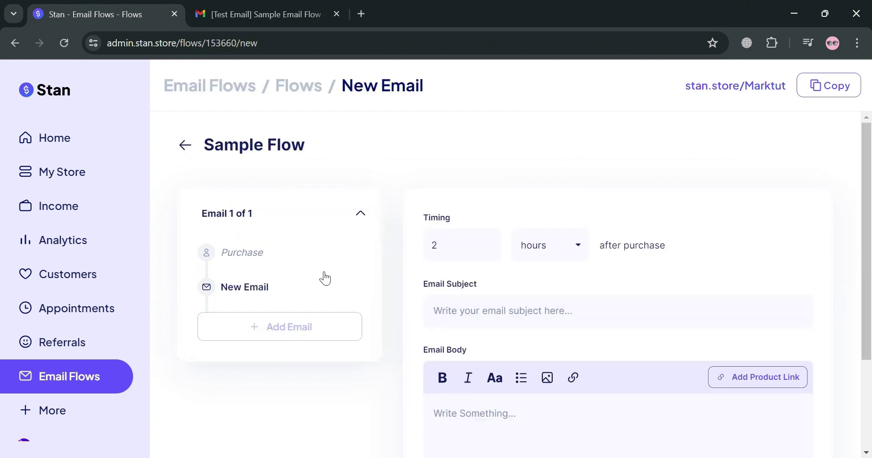
scroll(583, 339, "down", 2)
scroll(584, 340, "down", 3)
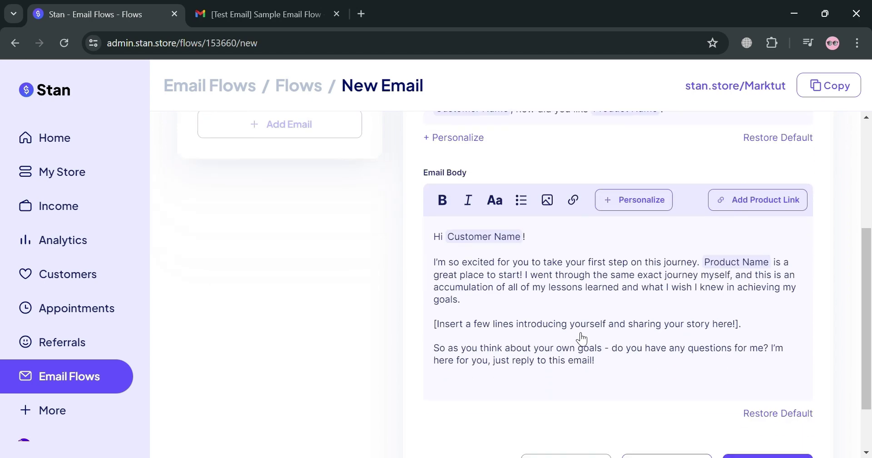
scroll(759, 297, "up", 5)
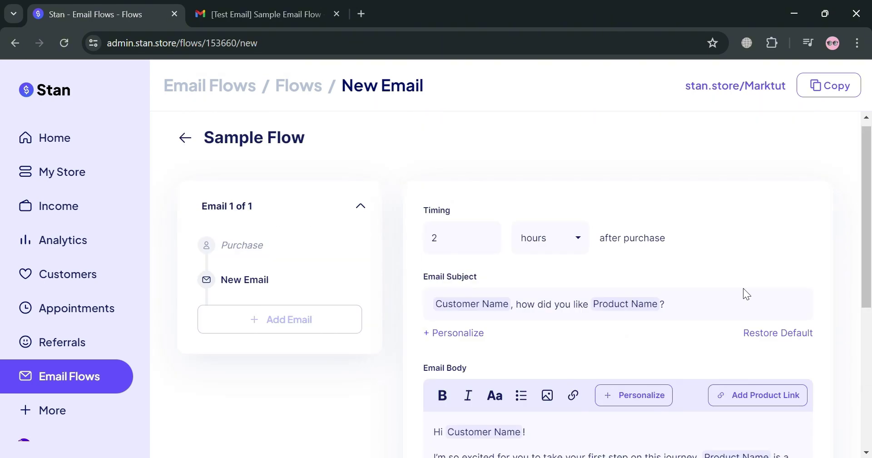
left_click_drag(734, 313, 399, 382)
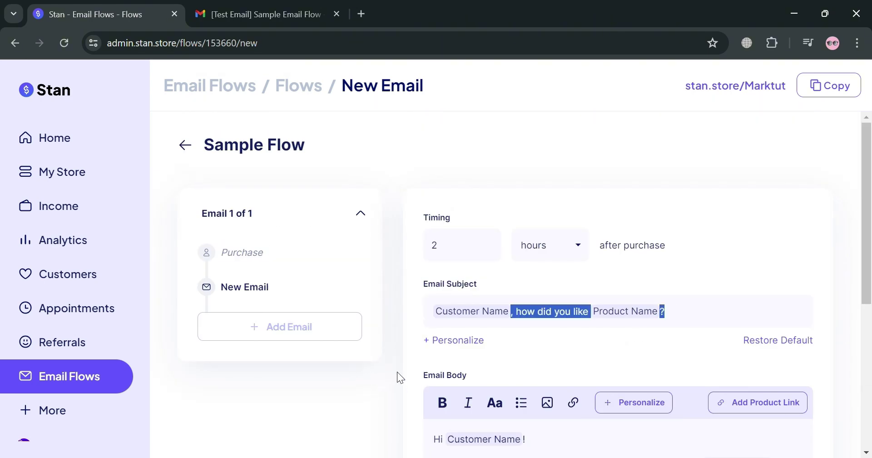
key("BackSpace")
type("Wel")
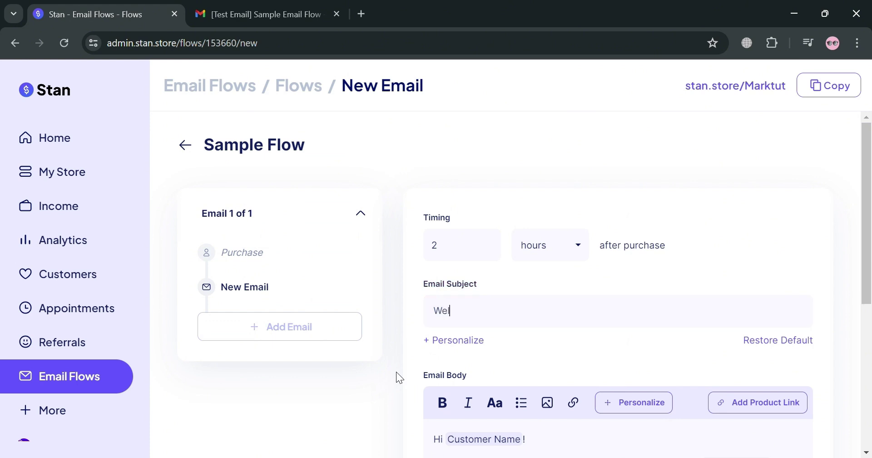
type("come E")
type("mail")
Set the send delay to 3 minutes after purchase and save the email as a draft.
left_click(574, 246)
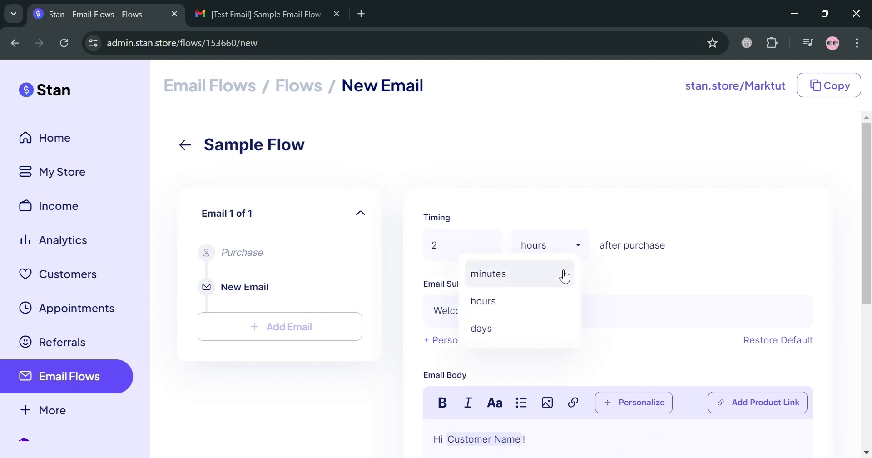
left_click(513, 274)
left_click(442, 251)
key("BackSpace")
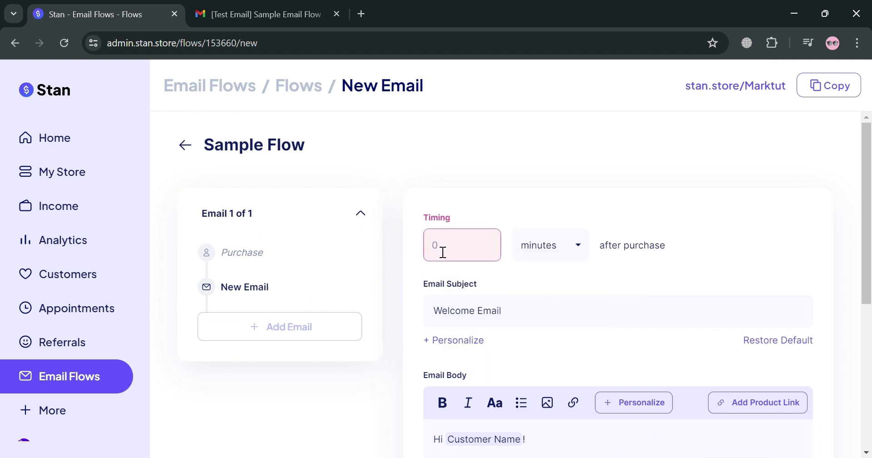
type("3")
scroll(589, 288, "down", 5)
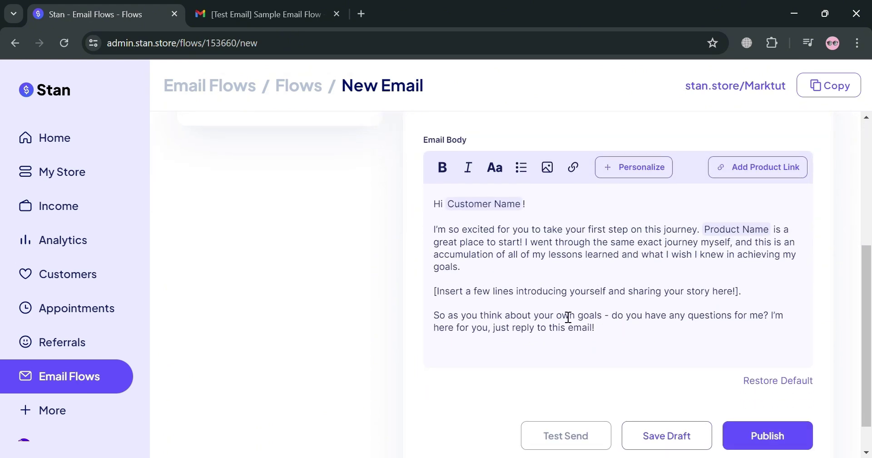
left_click(662, 414)
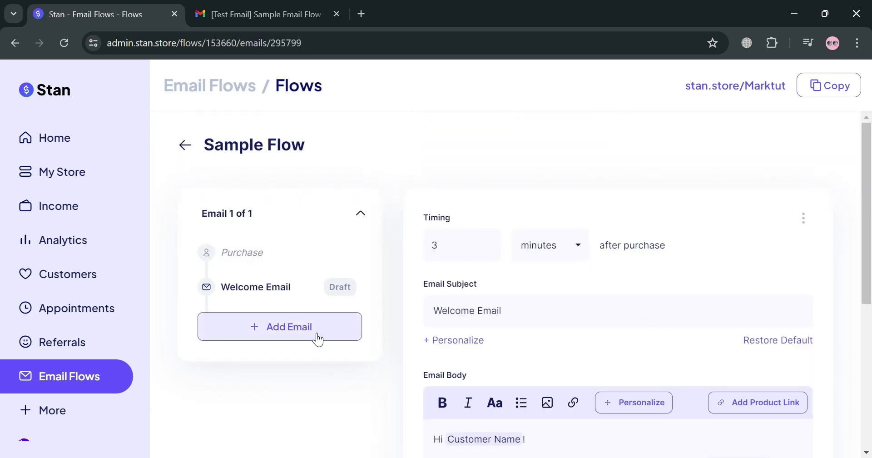
Start a second email, then go back to the Email Flows list.
left_click(317, 339)
scroll(528, 327, "down", 4)
scroll(625, 271, "up", 4)
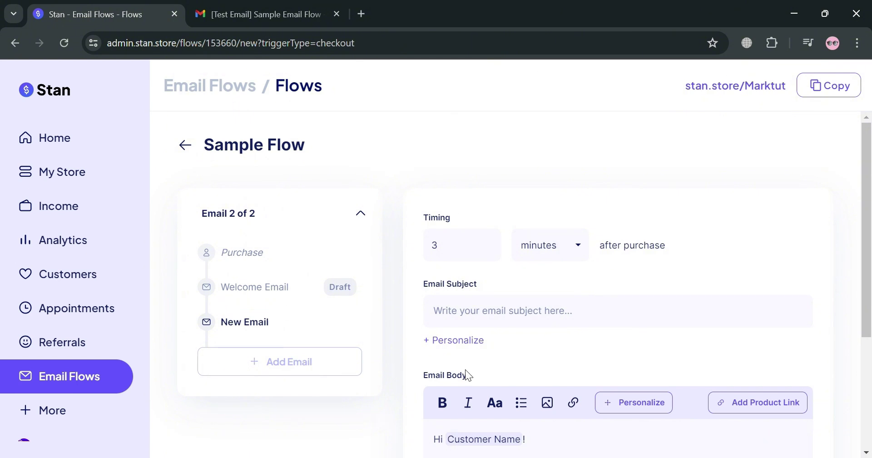
left_click(186, 144)
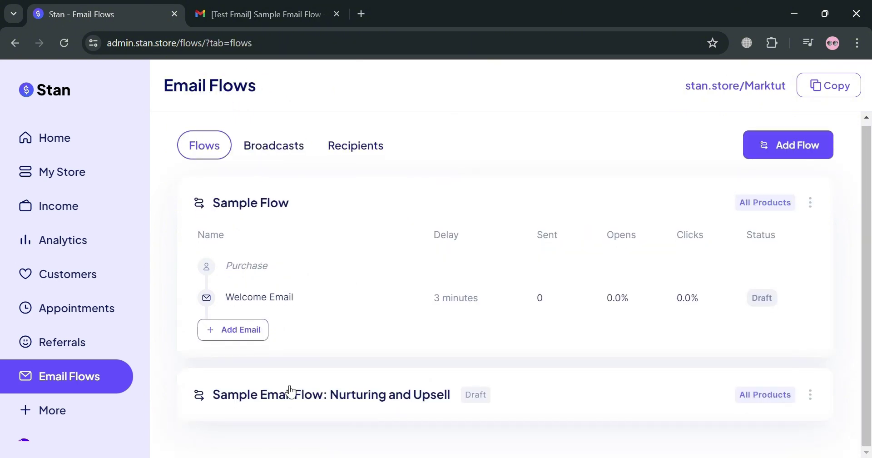
scroll(313, 404, "down", 4)
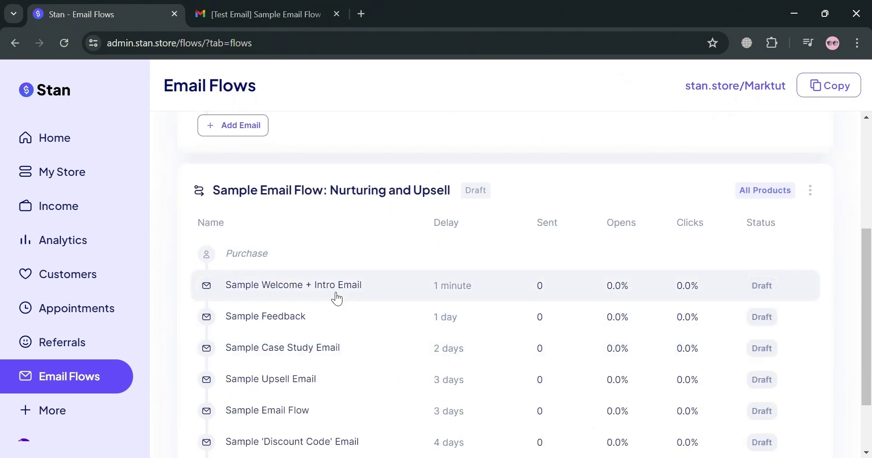
scroll(336, 298, "down", 1)
scroll(346, 327, "down", 1)
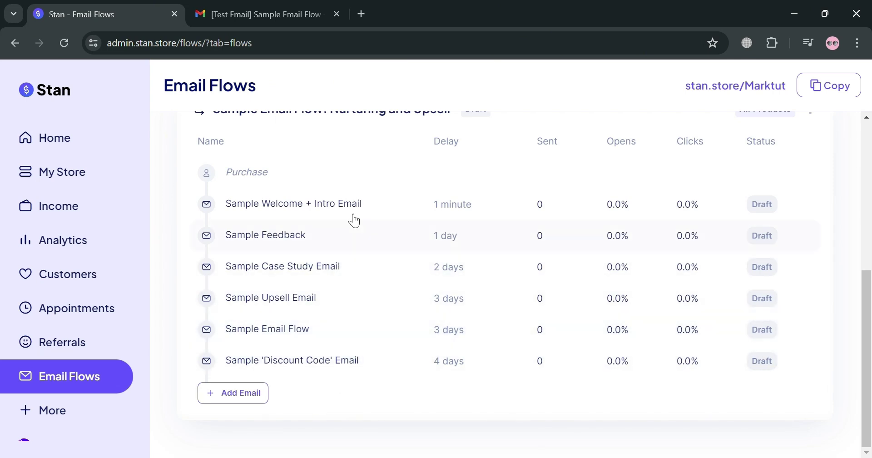
scroll(434, 314, "up", 1)
scroll(409, 295, "up", 5)
scroll(380, 296, "down", 3)
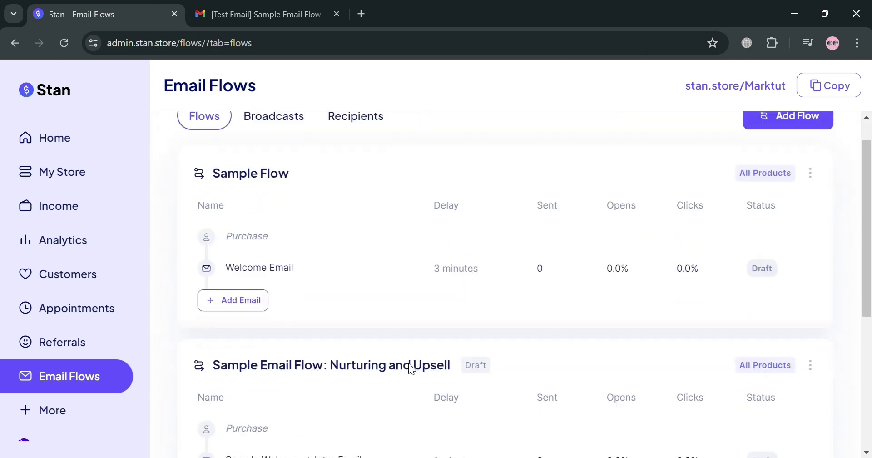
Open Sample Feedback in Nurturing and Upsell, select its whole body to copy, and return.
left_click(372, 324)
scroll(581, 331, "down", 5)
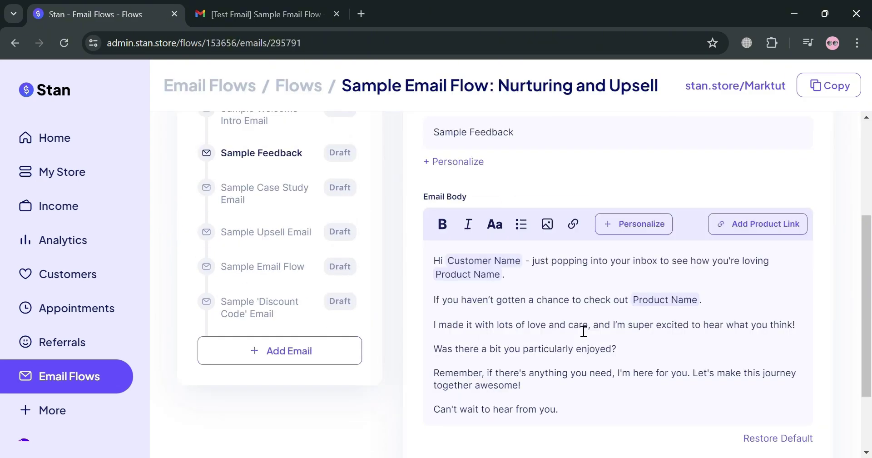
double_click(509, 278)
left_click(508, 268)
left_click(508, 268)
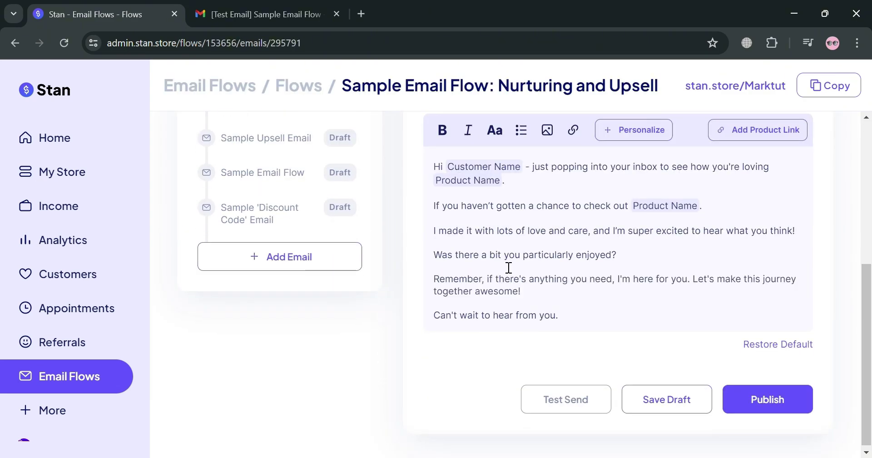
key("ctrl+a")
key("ctrl+c")
scroll(508, 267, "up", 5)
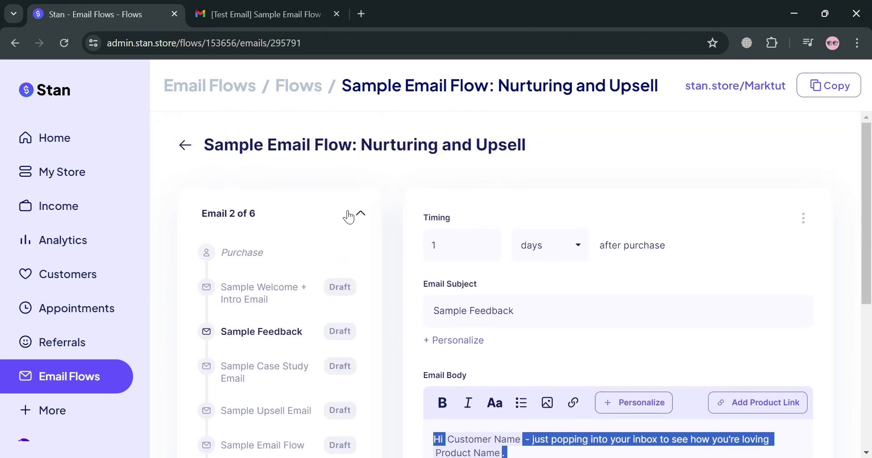
left_click(185, 146)
Add a new Sample Flow email whose body is the pasted feedback text, minus the extra greeting and blank line.
left_click(336, 207)
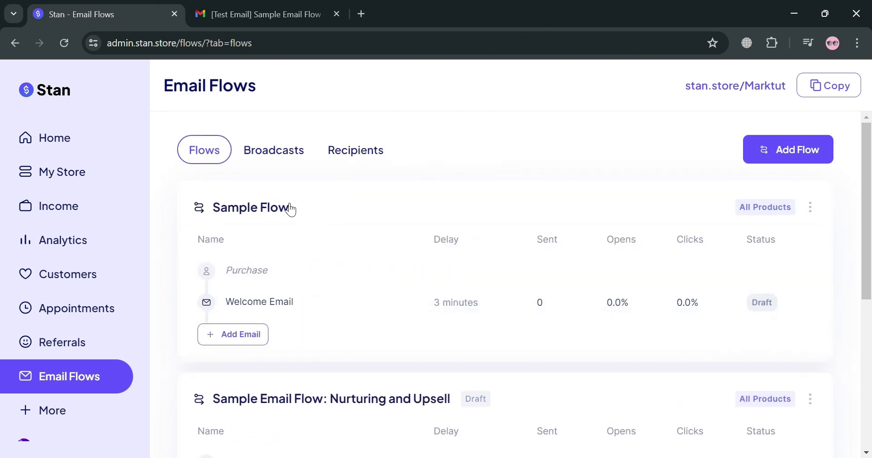
left_click(253, 338)
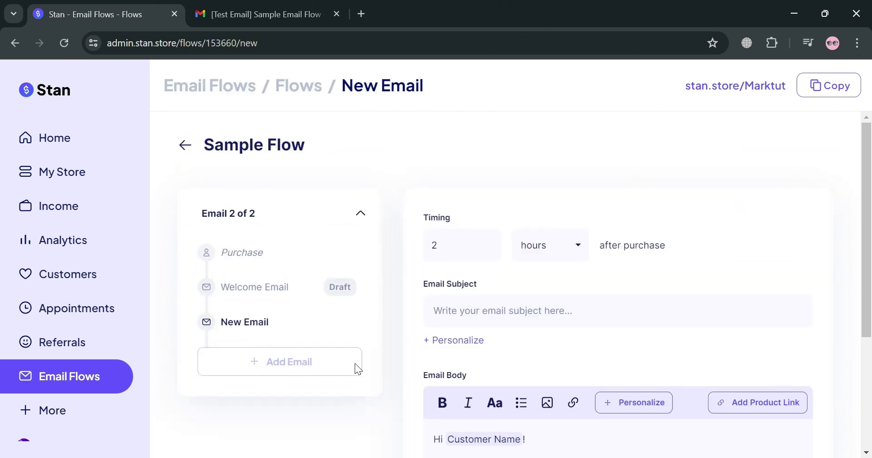
scroll(513, 323, "down", 4)
left_click_drag(601, 296, 430, 258)
key("ctrl+v")
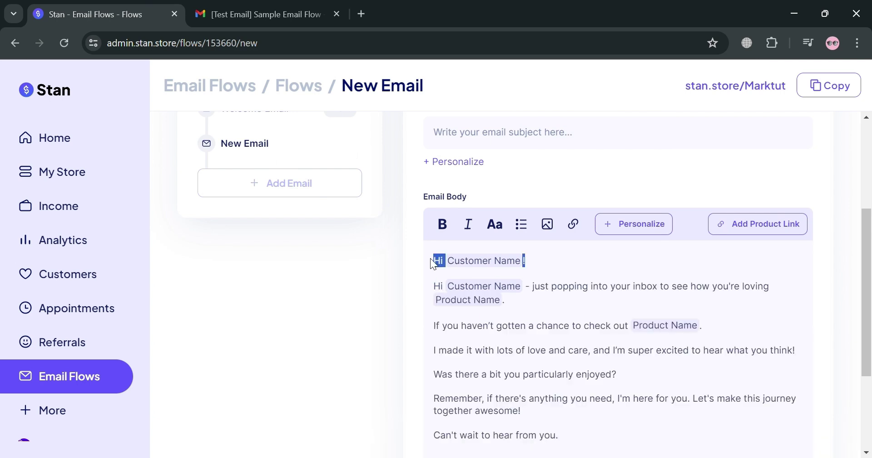
key("BackSpace")
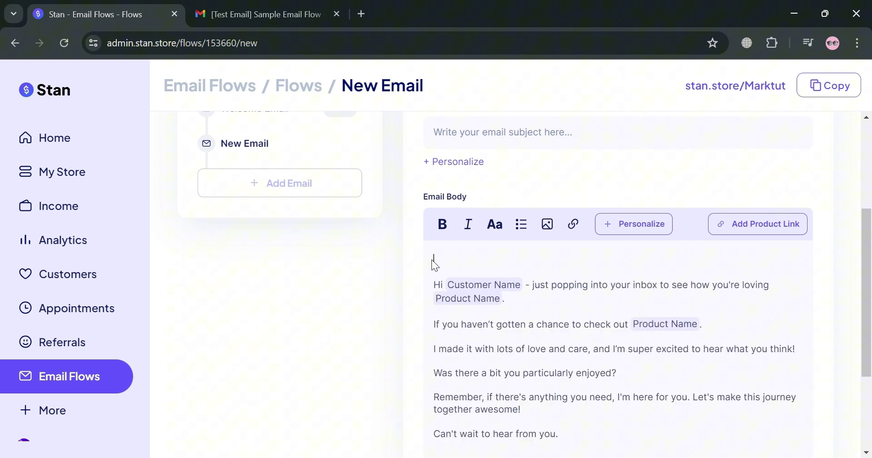
left_click(432, 285)
key("BackSpace")
Enter 'Feedback' as the email subject and save the email as a draft.
scroll(768, 394, "down", 3)
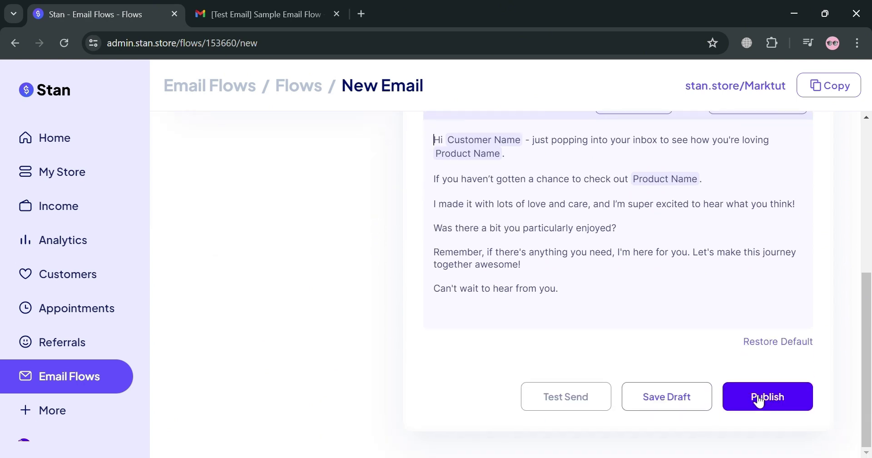
left_click(689, 399)
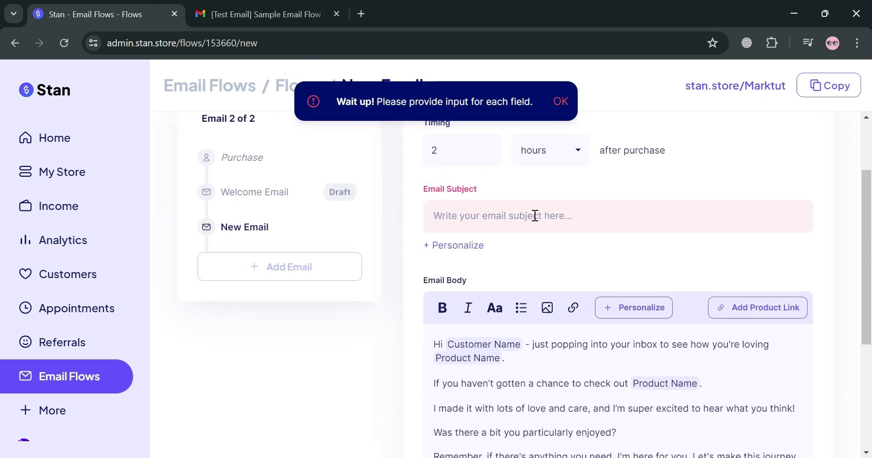
left_click(535, 218)
type("Fe")
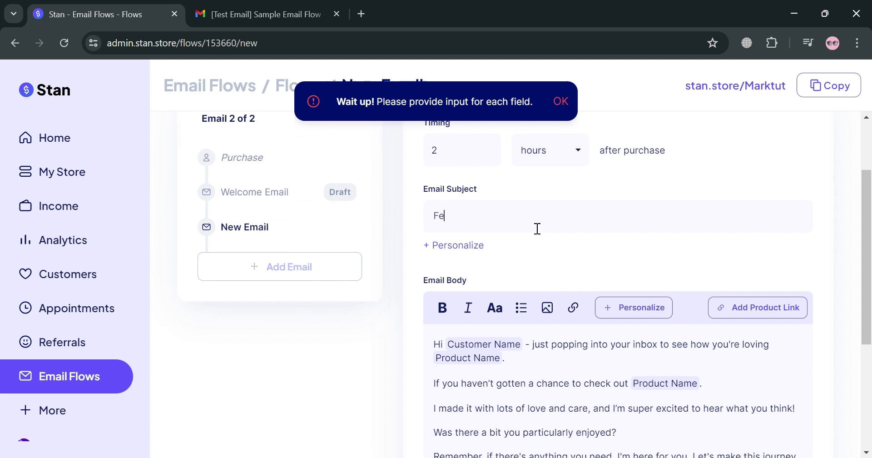
type("edback")
scroll(570, 249, "down", 5)
left_click(696, 395)
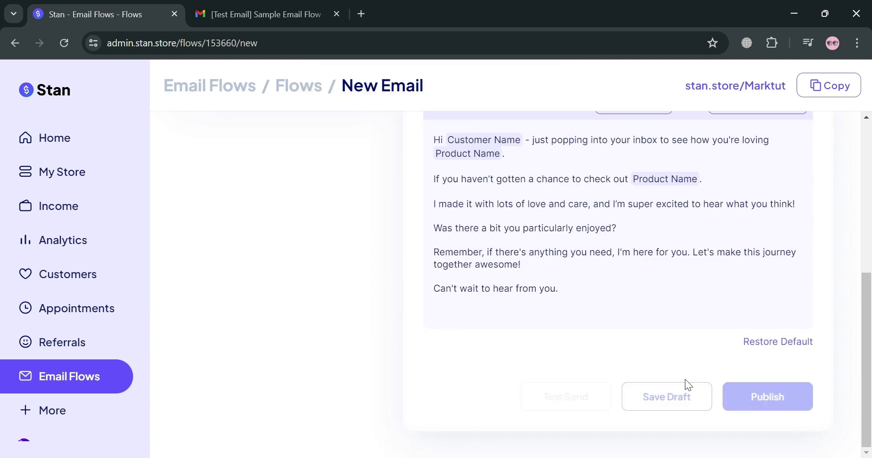
Back on the Email Flows list, expand Nurturing and Upsell to show its six sample emails.
left_click(300, 86)
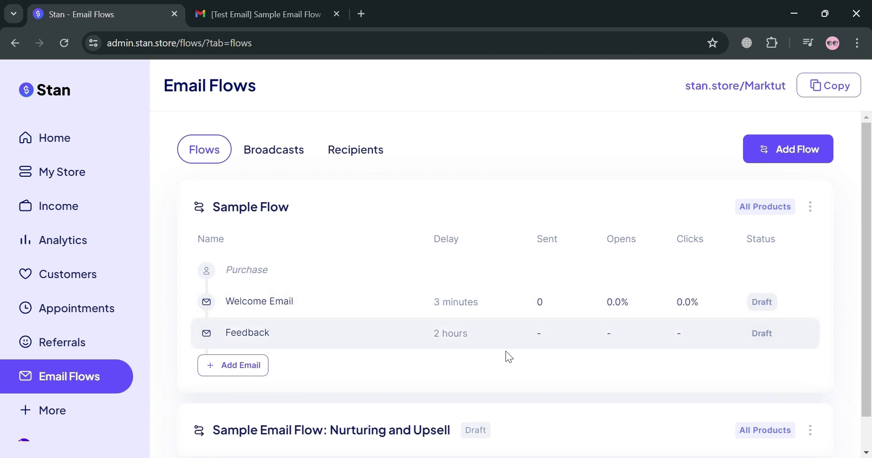
scroll(507, 350, "down", 1)
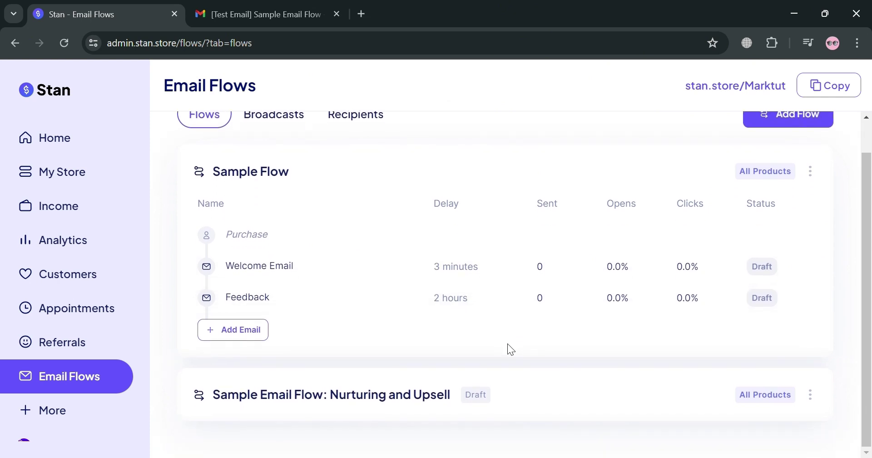
left_click(462, 395)
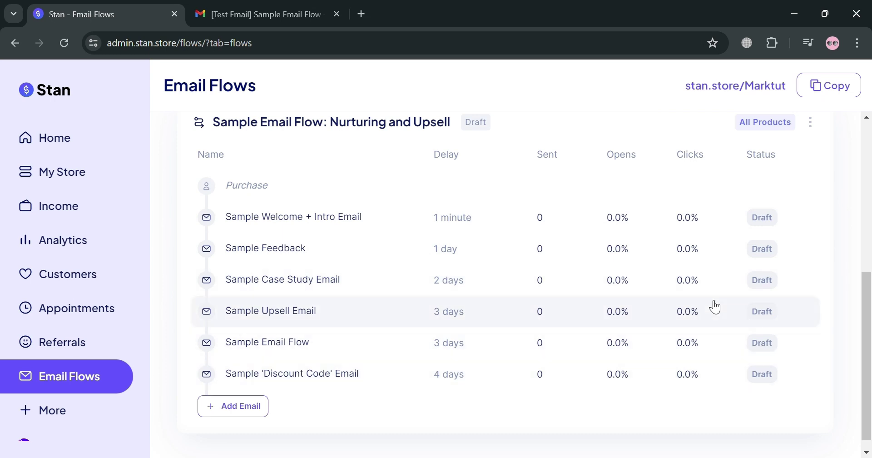
scroll(719, 295, "up", 7)
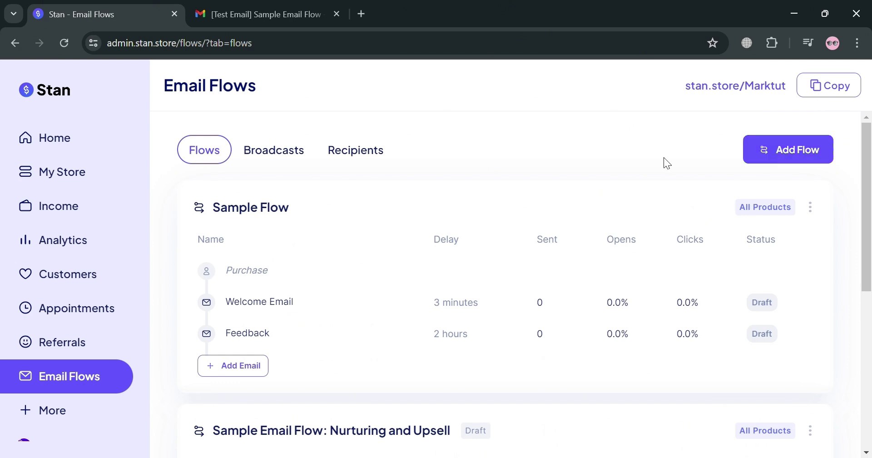
left_click(287, 160)
scroll(368, 279, "down", 3)
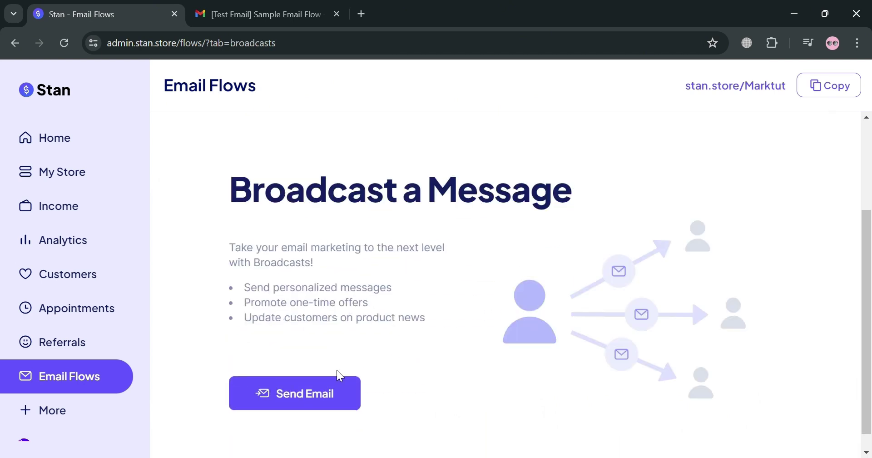
scroll(327, 396, "up", 3)
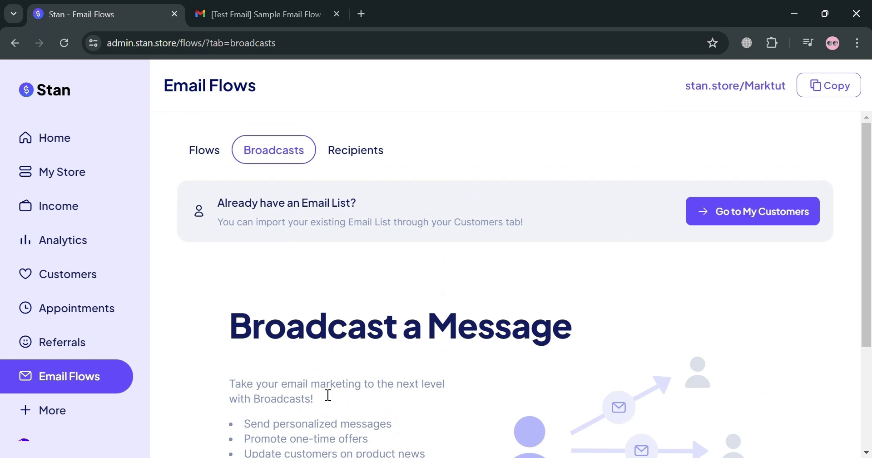
left_click(343, 157)
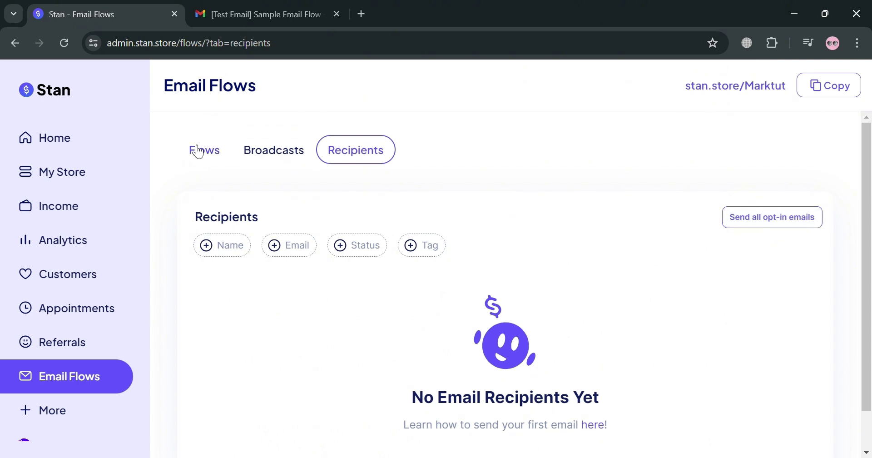
left_click(198, 152)
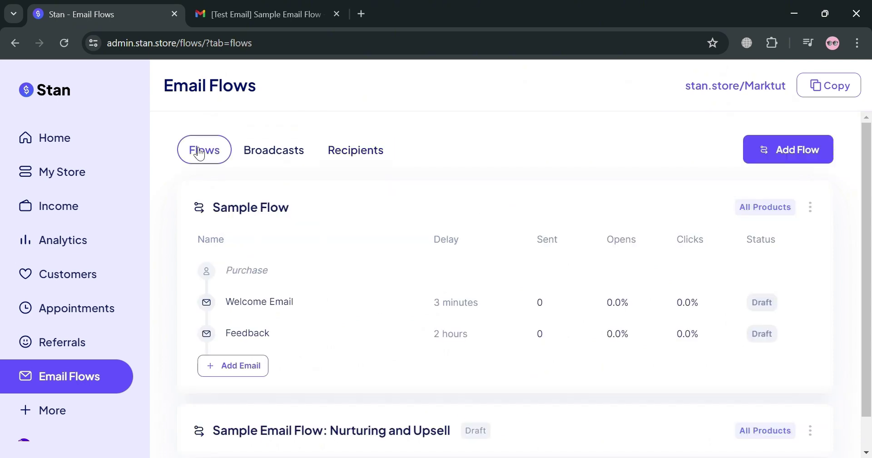